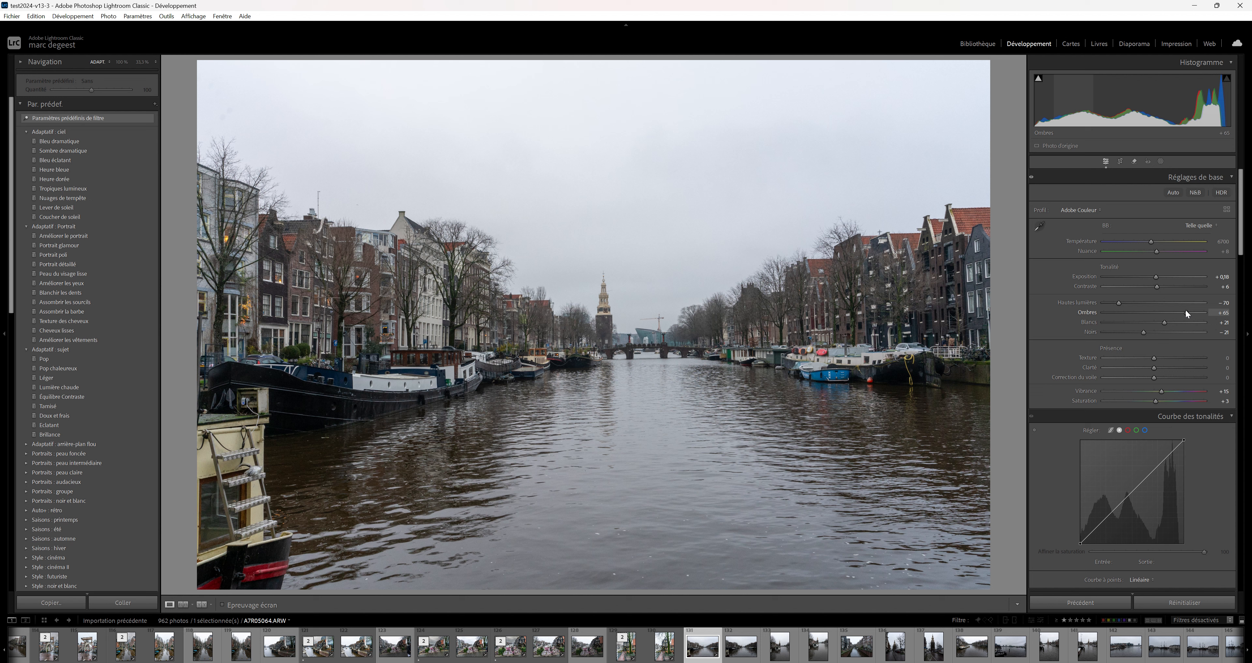
Raise the photo's Ombres to +73 and create a mask that selects the sky
left_click_drag(1187, 311, 1190, 311)
left_click(1160, 162)
left_click(1133, 200)
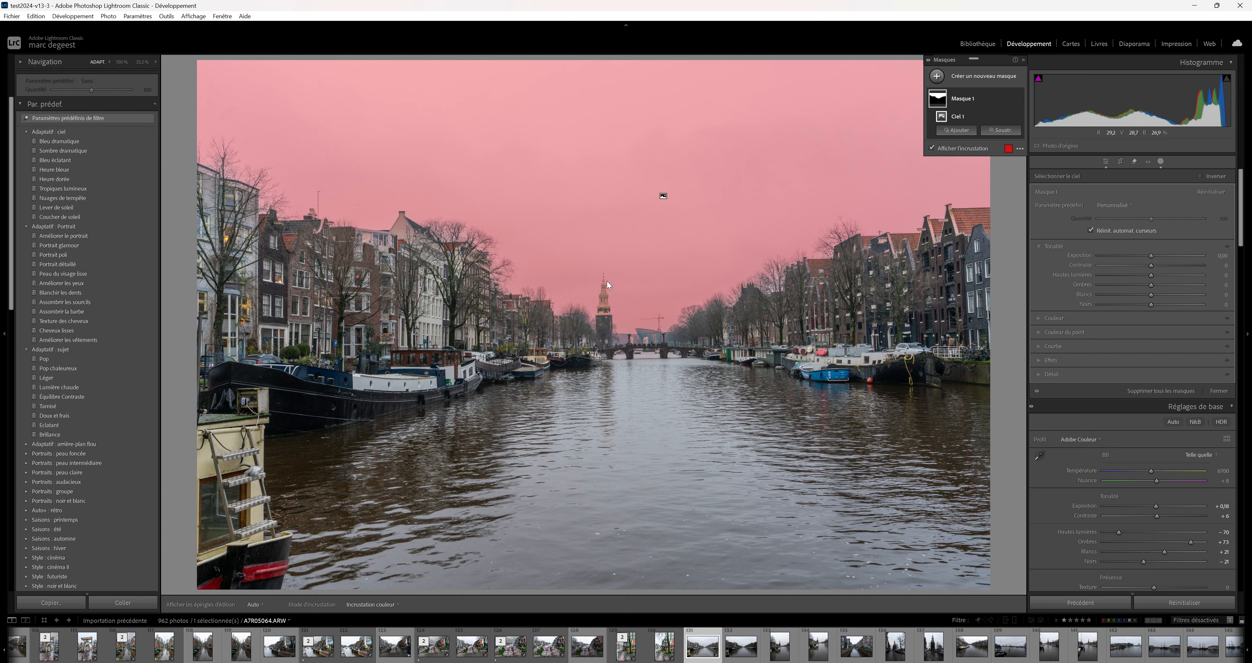
Subtract the church tower from the sky mask by painting over it with a size 2 brush
left_click(1009, 130)
left_click(1016, 226)
key("bracketleft")
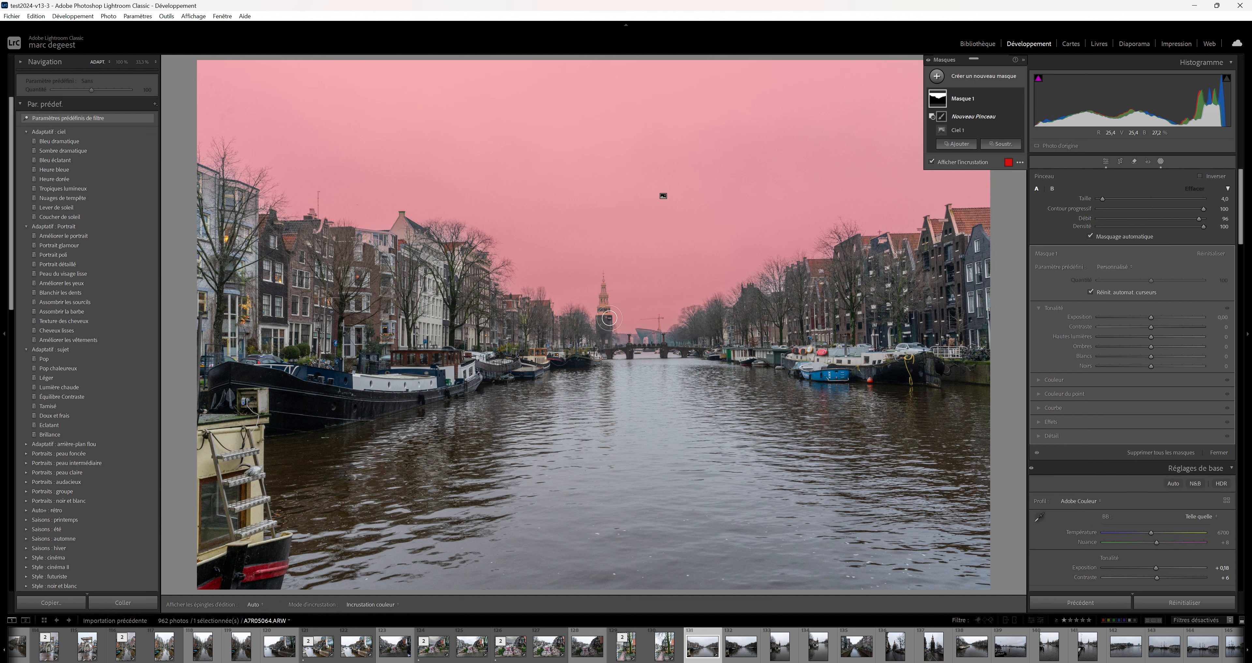
key("h")
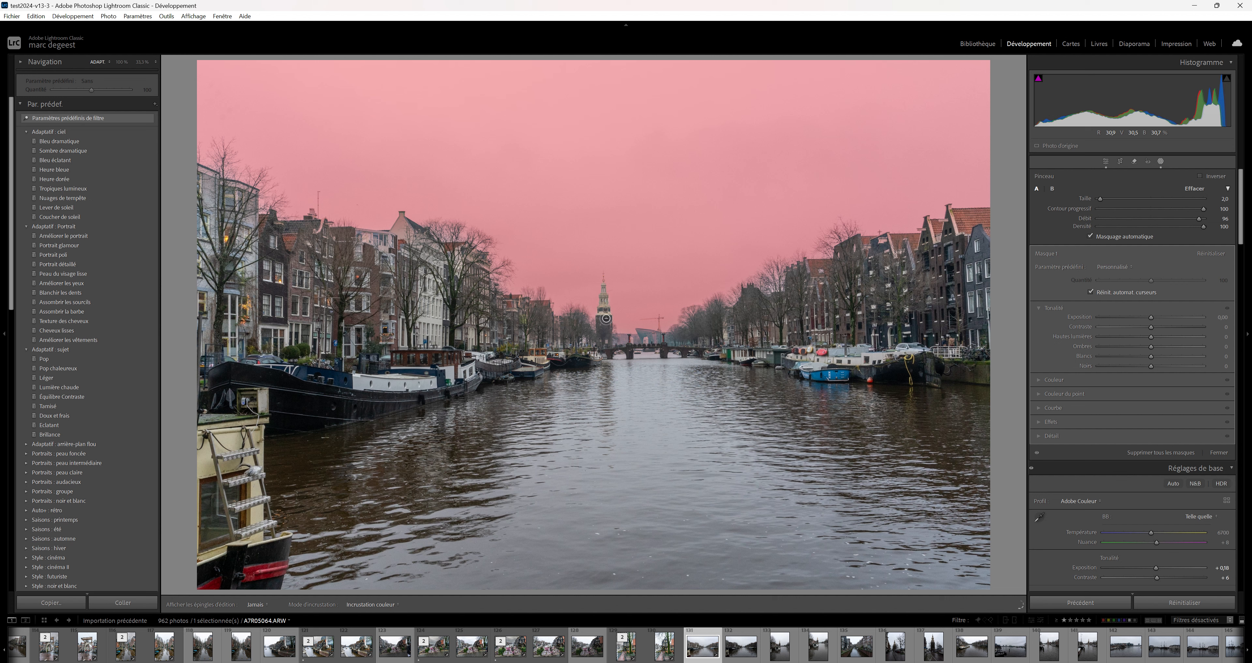
key("h")
key("h")
key("h")
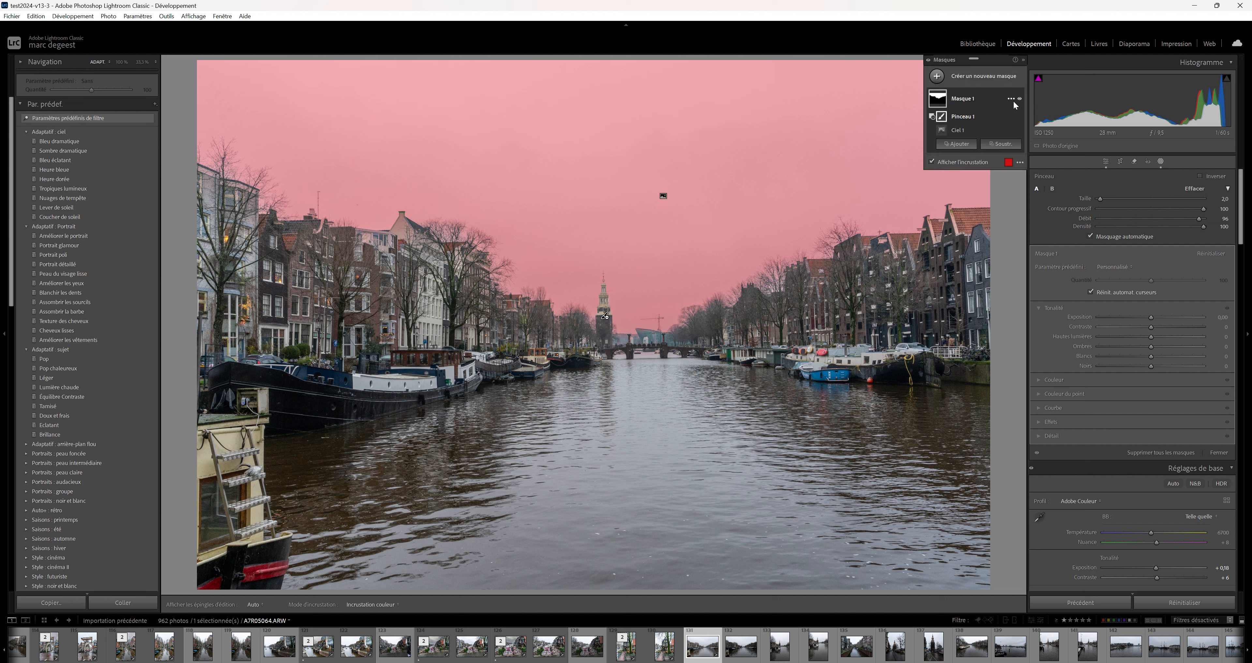
Invert Masque 1 so it covers everything but the sky, and add a new brush that subtracts from it
right_click(1014, 100)
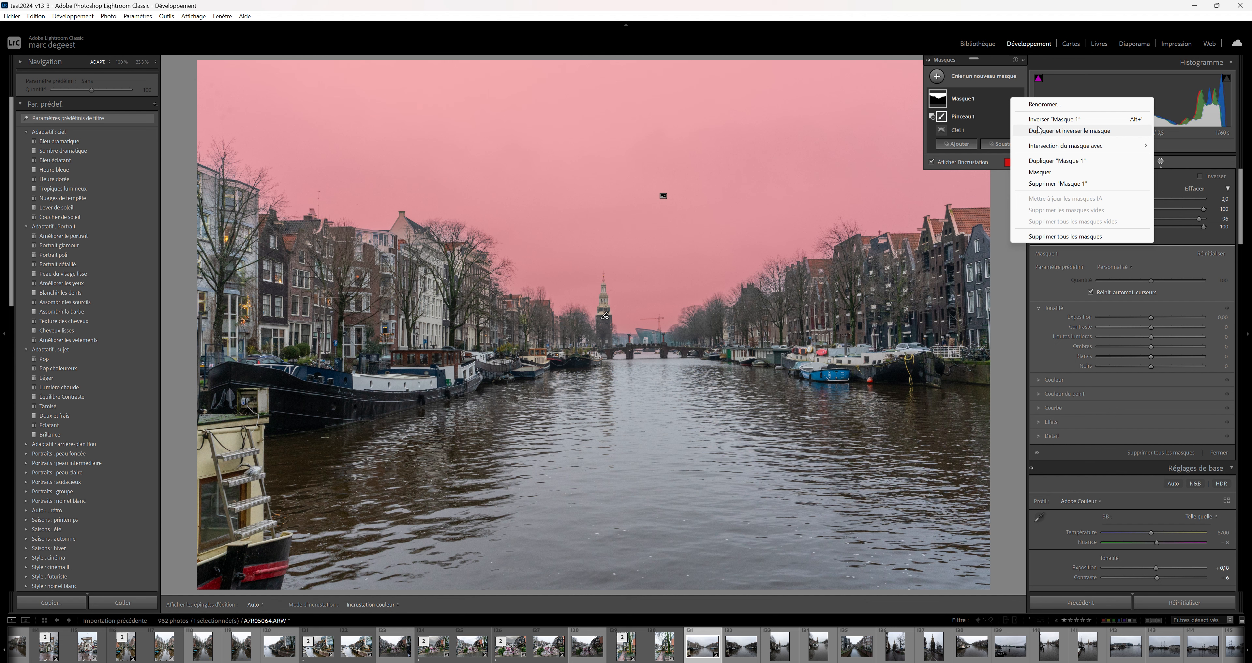
left_click(1063, 120)
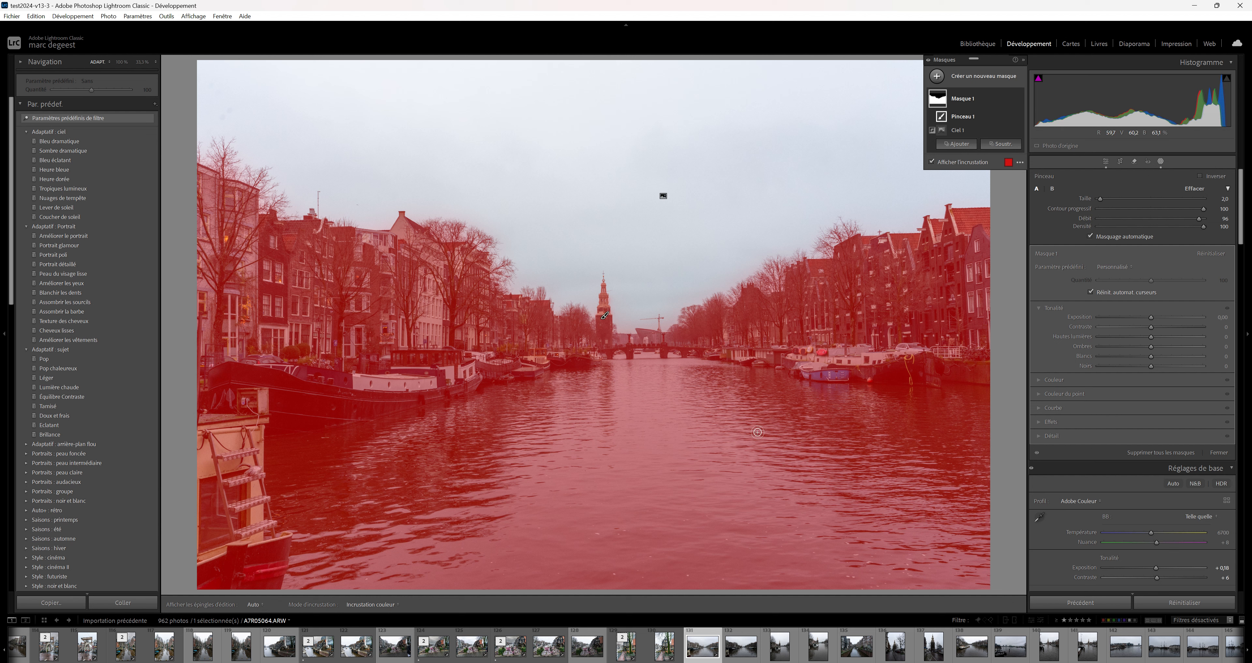
left_click(997, 145)
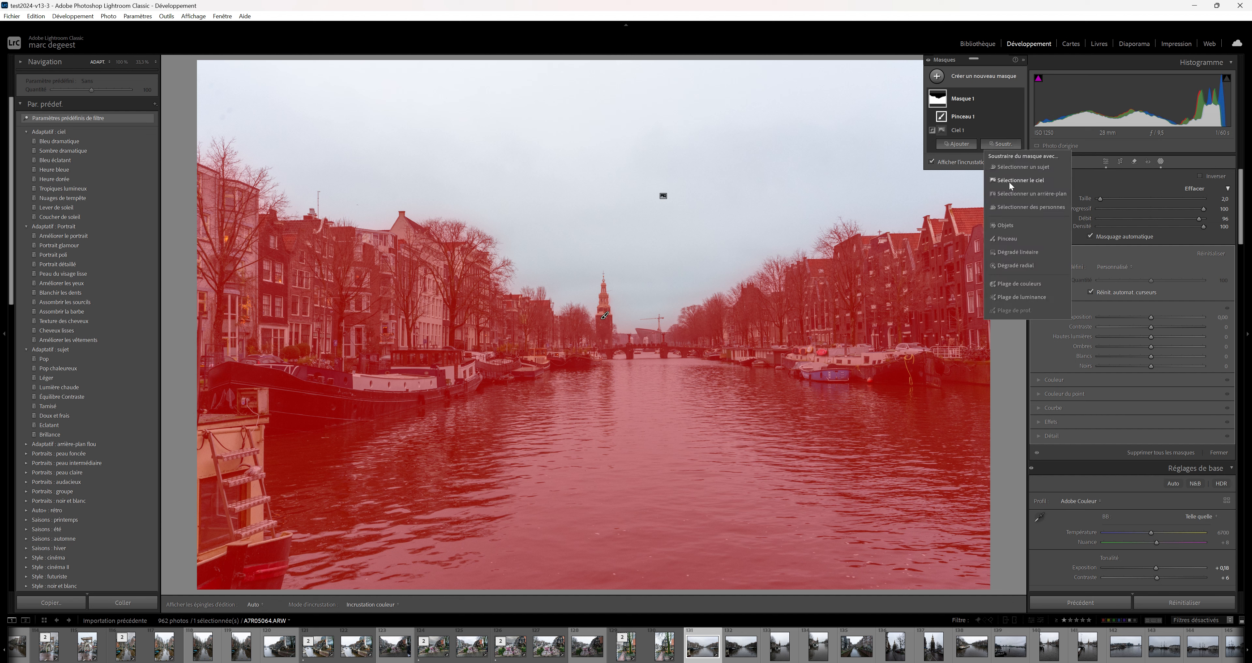
left_click(1008, 237)
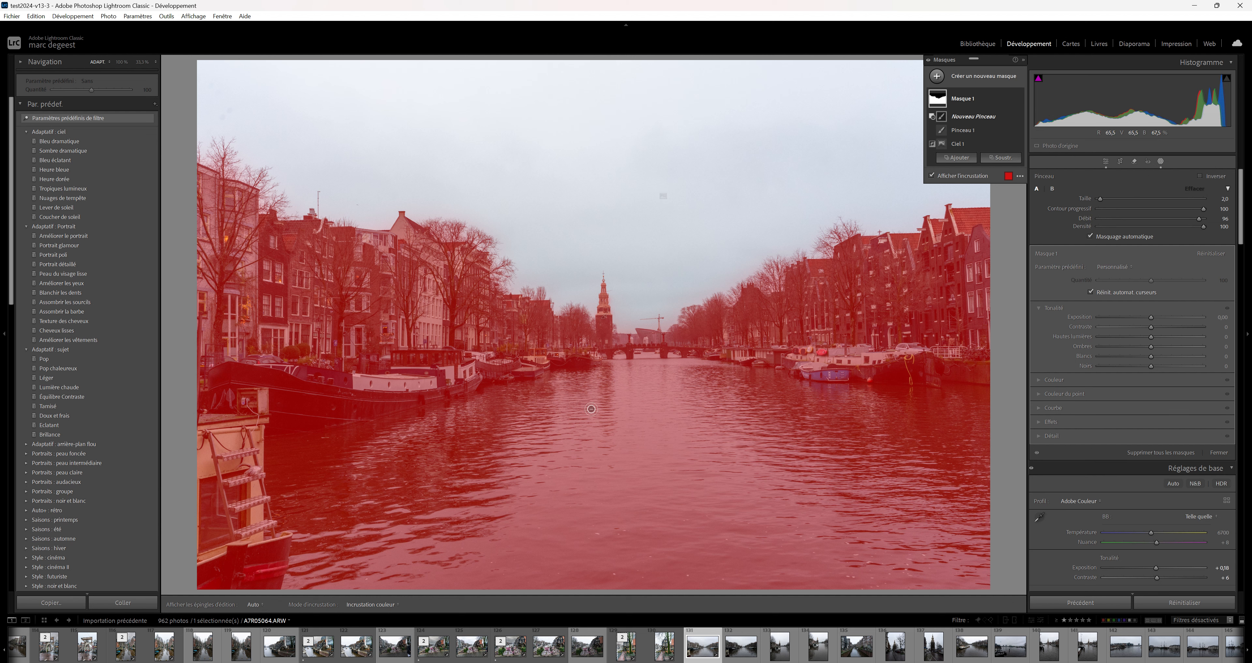
Erase the canal water from the mask, outlining it with a size 9 brush and filling the middle at size 16
scroll(625, 378, "up", 3)
mouse_move(626, 377)
left_mouse_down()
mouse_move(336, 435)
mouse_move(314, 468)
mouse_move(316, 512)
mouse_move(296, 475)
mouse_move(293, 515)
left_mouse_up()
mouse_move(310, 577)
left_mouse_down()
mouse_move(663, 600)
mouse_move(1045, 580)
mouse_move(572, 563)
mouse_move(449, 570)
mouse_move(455, 583)
mouse_move(791, 561)
mouse_move(920, 514)
mouse_move(976, 447)
mouse_move(986, 411)
mouse_move(938, 393)
mouse_move(984, 392)
mouse_move(842, 393)
mouse_move(664, 356)
mouse_move(627, 377)
mouse_move(692, 396)
mouse_move(630, 443)
left_mouse_up()
right_click(632, 446)
left_click(622, 466)
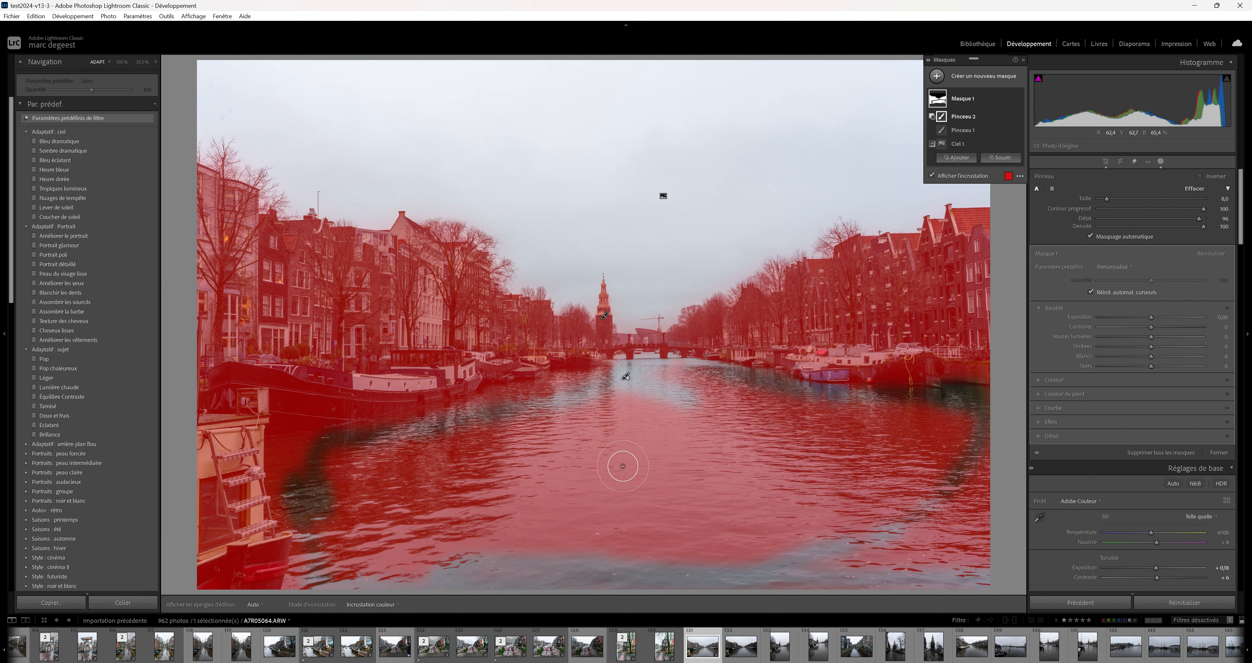
scroll(629, 466, "up", 6)
mouse_move(672, 421)
left_mouse_down()
mouse_move(579, 466)
mouse_move(617, 418)
mouse_move(505, 427)
mouse_move(385, 496)
mouse_move(383, 474)
mouse_move(357, 470)
mouse_move(342, 557)
mouse_move(395, 551)
mouse_move(548, 494)
mouse_move(426, 502)
mouse_move(457, 476)
mouse_move(366, 545)
mouse_move(814, 539)
mouse_move(624, 532)
mouse_move(807, 577)
mouse_move(963, 590)
mouse_move(1016, 562)
mouse_move(787, 532)
mouse_move(984, 529)
mouse_move(990, 497)
mouse_move(844, 562)
mouse_move(1008, 558)
mouse_move(941, 514)
mouse_move(562, 484)
mouse_move(819, 489)
mouse_move(585, 529)
mouse_move(695, 429)
mouse_move(974, 481)
mouse_move(780, 428)
mouse_move(683, 384)
mouse_move(868, 432)
mouse_move(933, 436)
left_mouse_up()
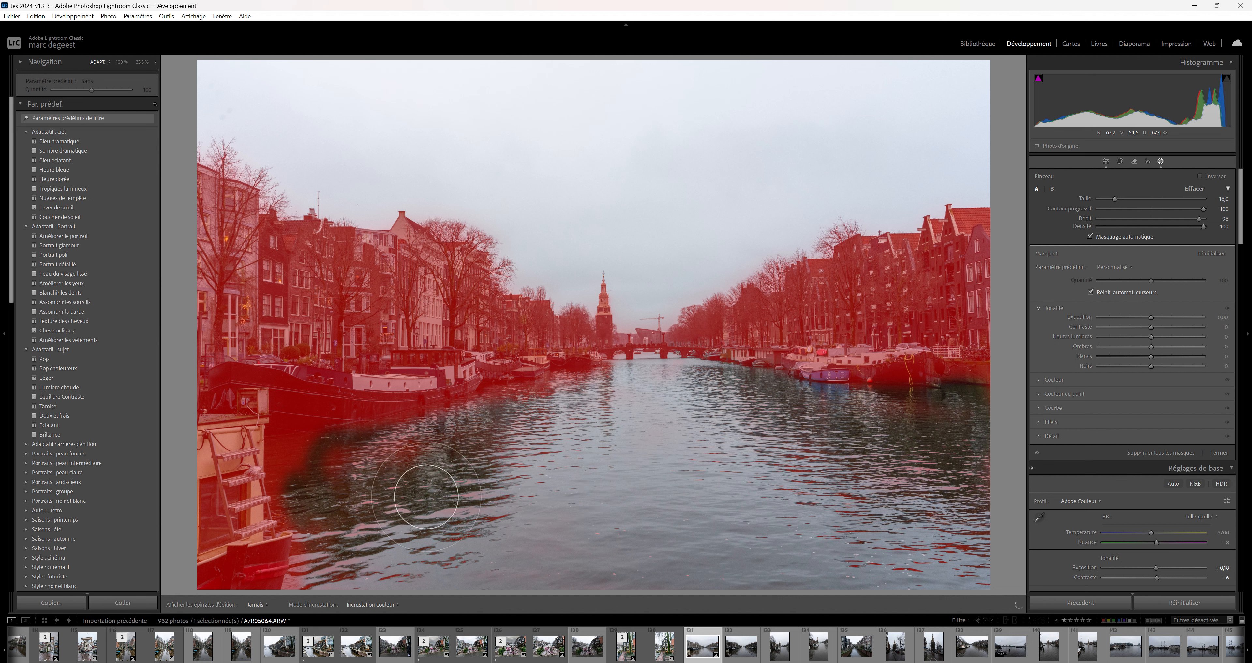
Turn off automatic masking and erase the mask remnants from the water in the foreground
key("h")
left_click(1091, 236)
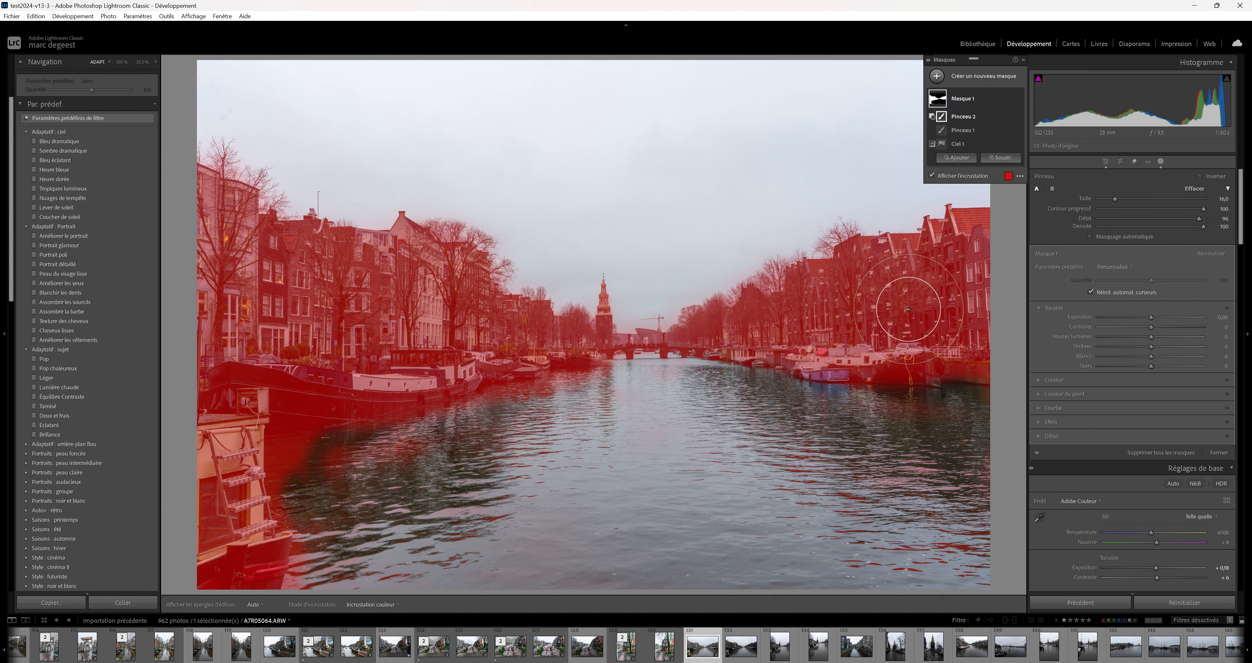
key("h")
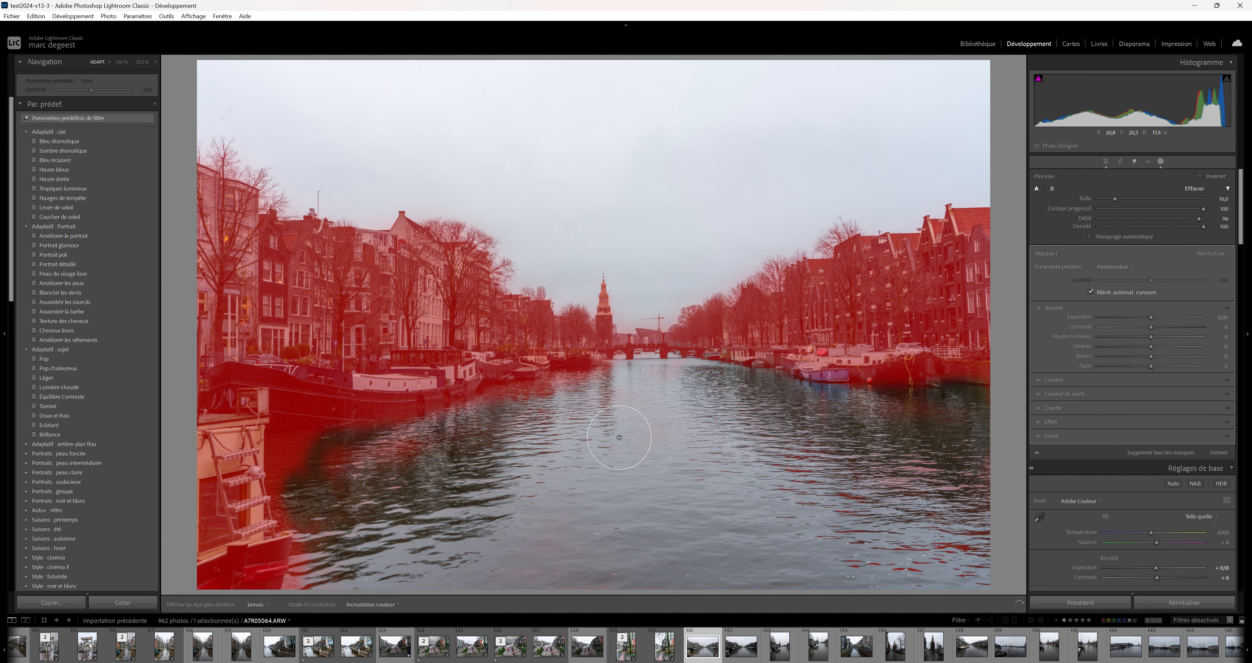
mouse_move(749, 541)
left_mouse_down()
mouse_move(972, 562)
mouse_move(786, 555)
left_mouse_up()
key("h")
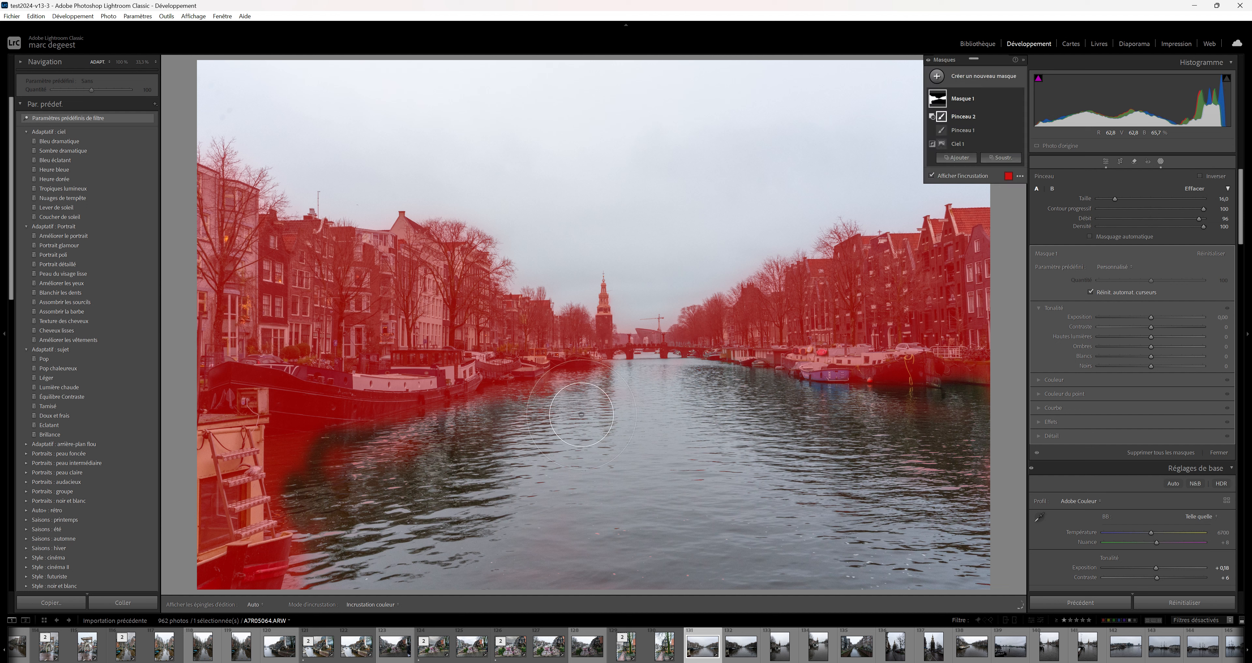
Reduce the eraser brush size to 4 and clean the mask along the water's edge beside the left-bank boats
scroll(559, 391, "down", 5)
scroll(559, 392, "down", 3)
key("h")
mouse_move(567, 380)
left_mouse_down()
mouse_move(609, 371)
mouse_move(368, 440)
left_mouse_up()
key("h")
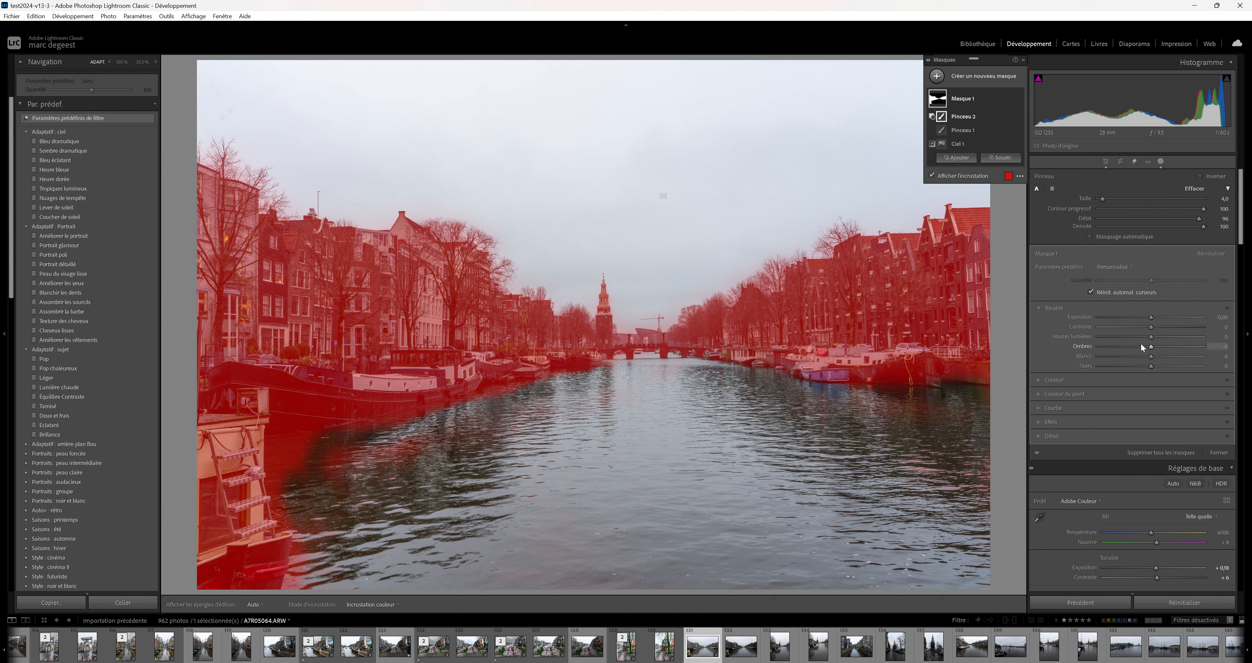
For Masque 1, set Texture to 14 and Clarté to 34, slightly raise the haze correction, and set Ombres to 25
left_click(1038, 422)
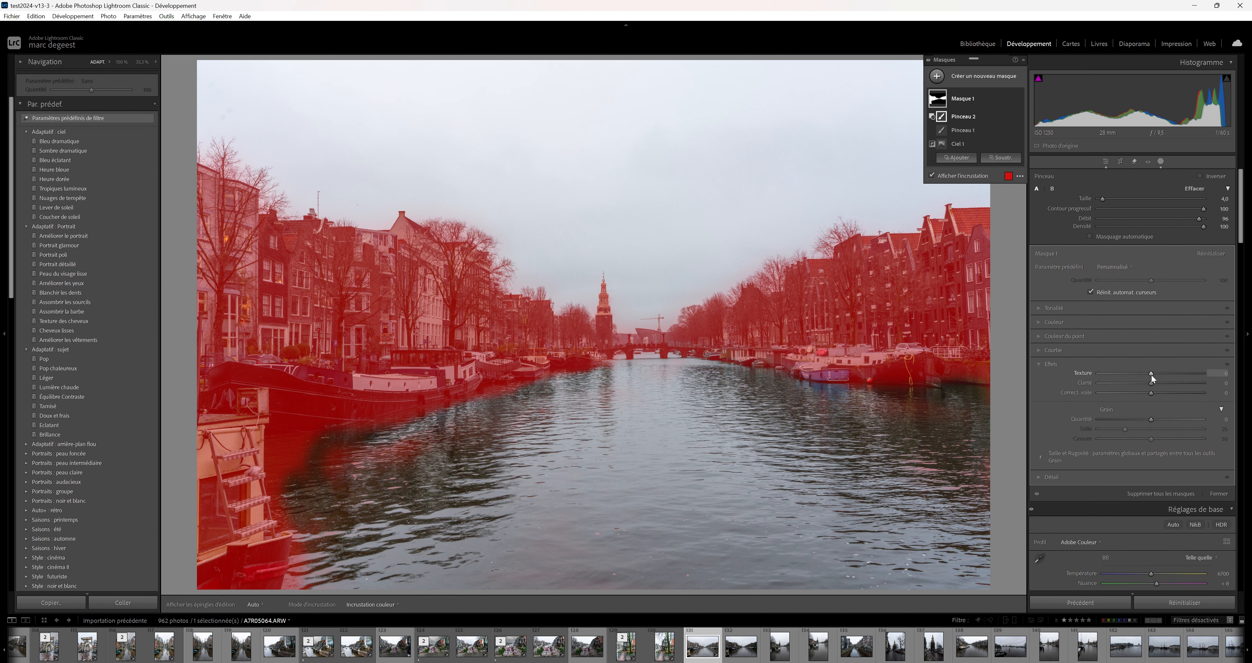
left_click_drag(1151, 372, 1158, 372)
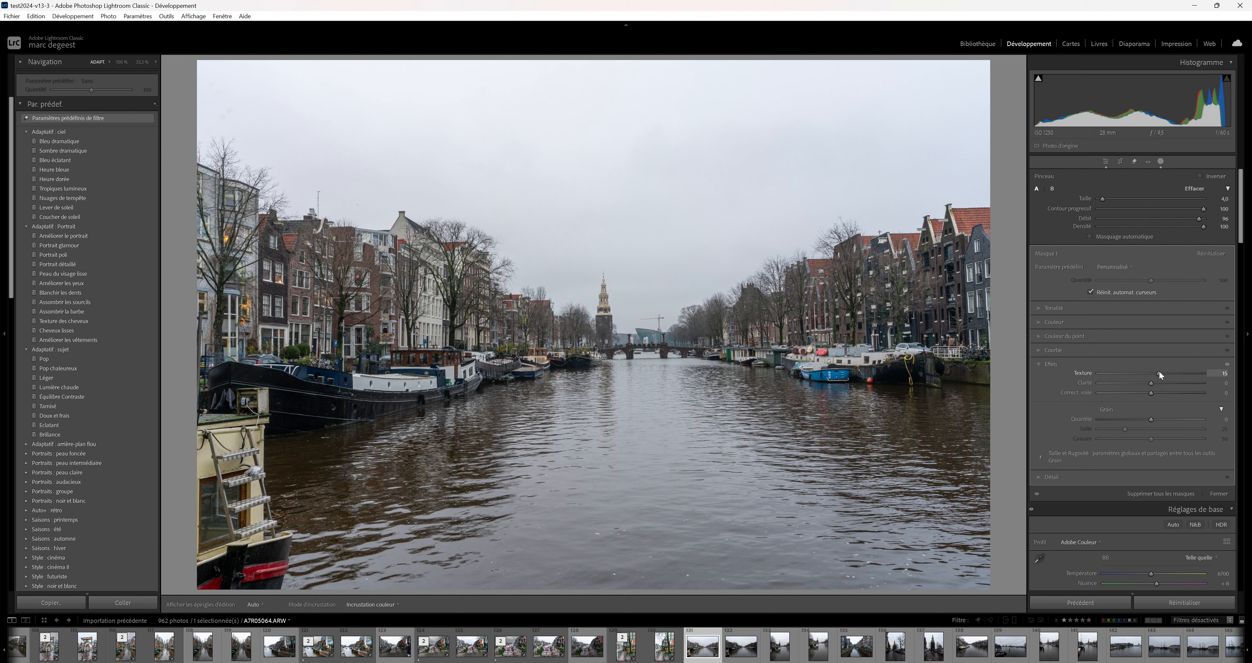
left_click_drag(1159, 370, 1157, 395)
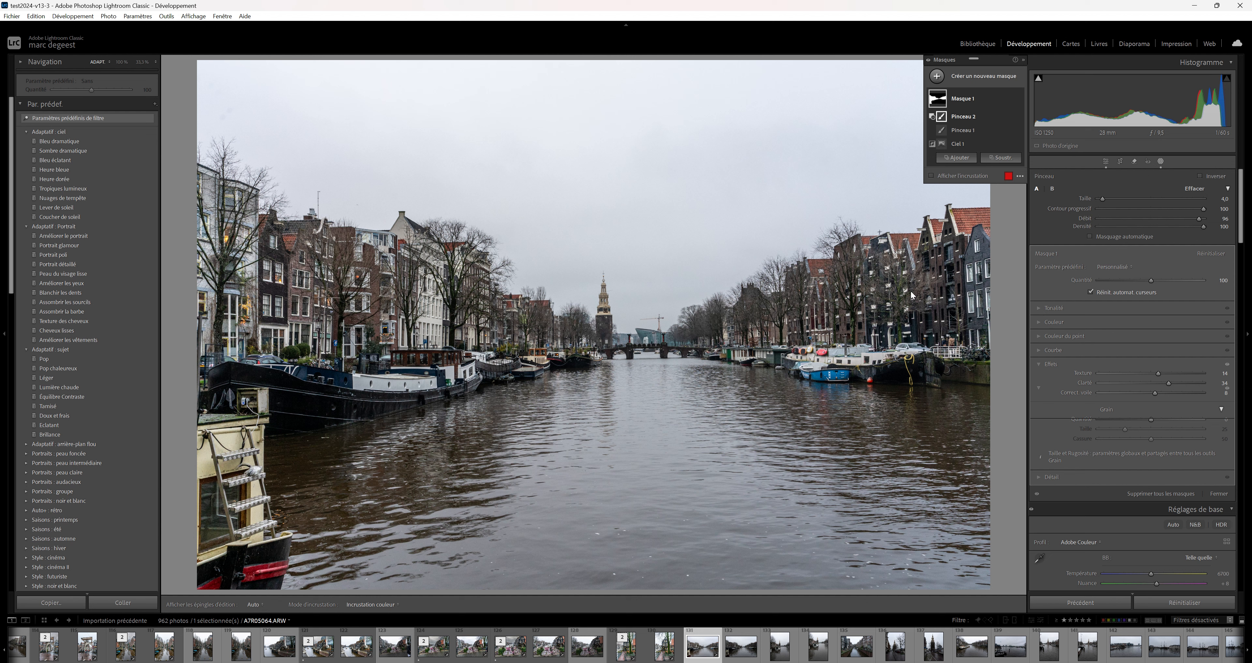
left_click(1043, 310)
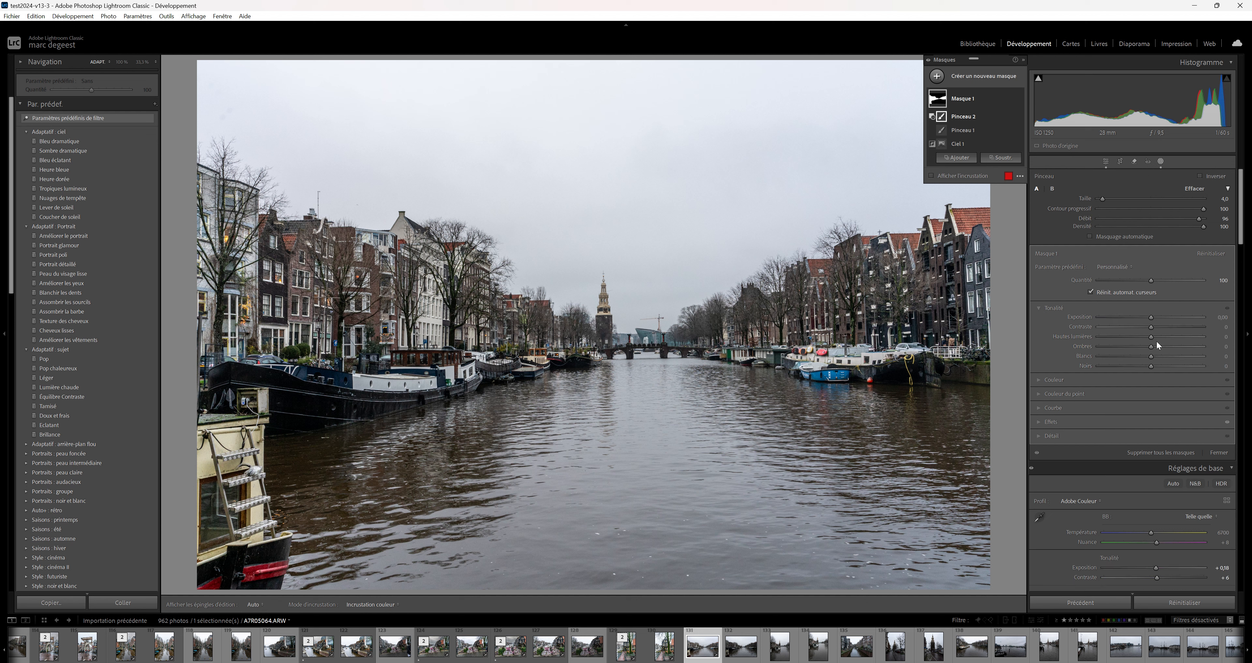
left_click_drag(1157, 344, 1165, 341)
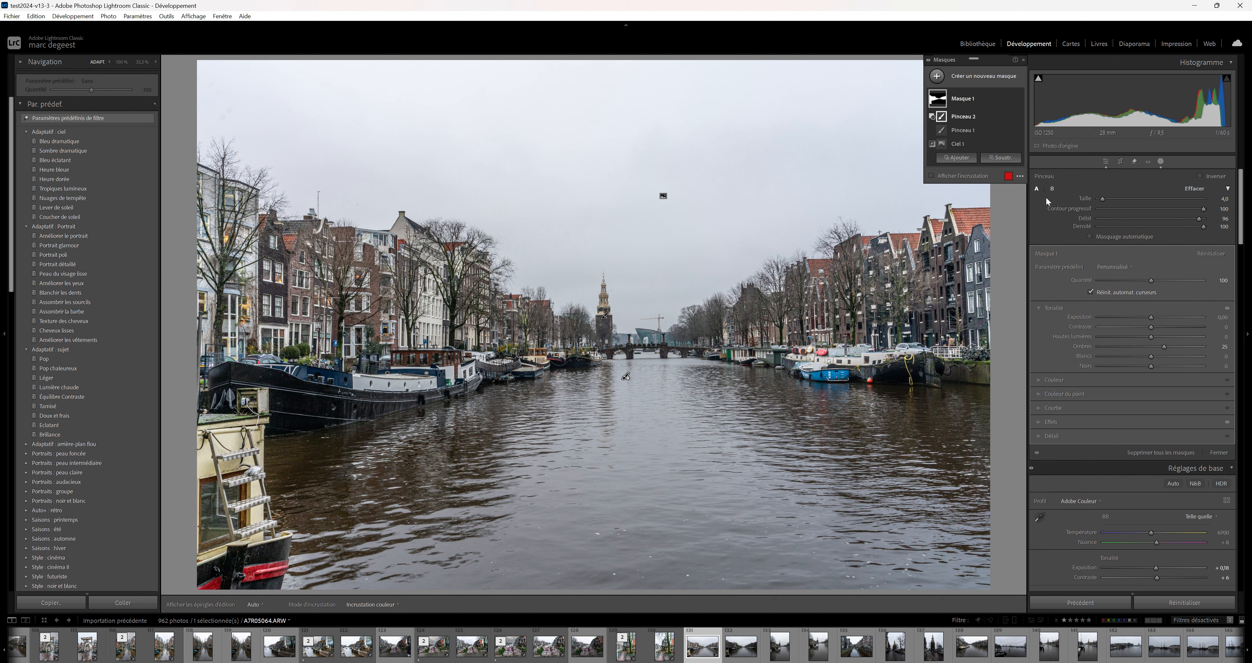
Leave masking and open the photo for editing in Adobe Photoshop (Beta)
left_click(1106, 161)
right_click(609, 256)
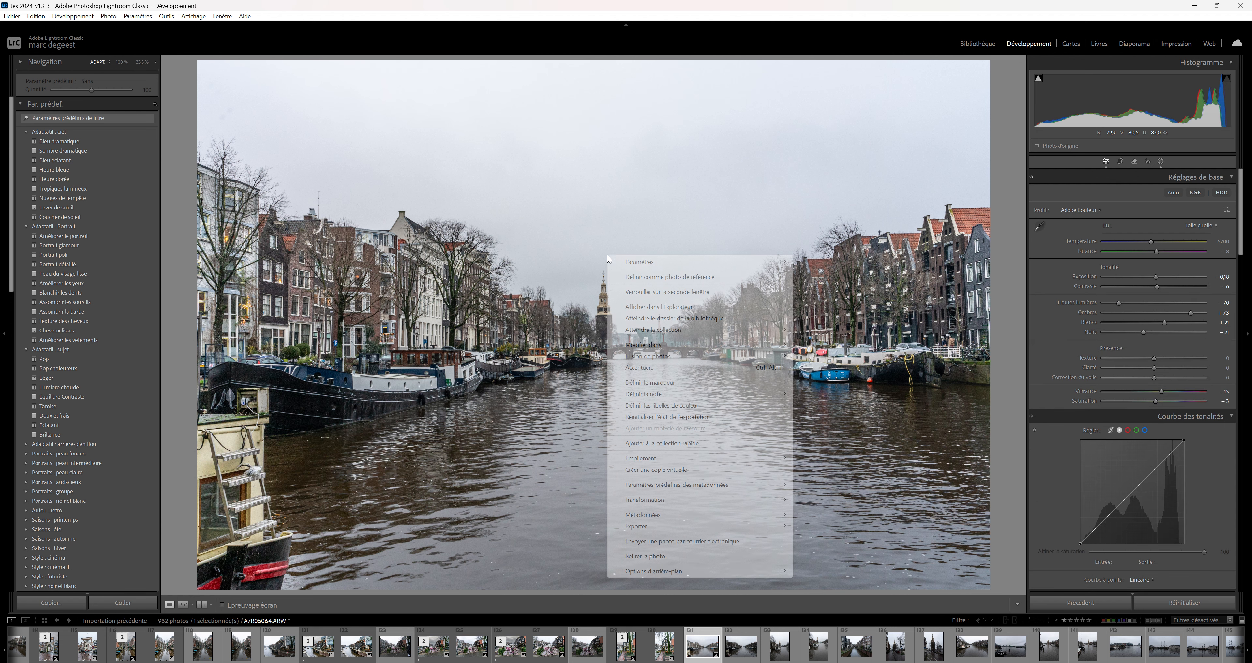
mouse_move(641, 346)
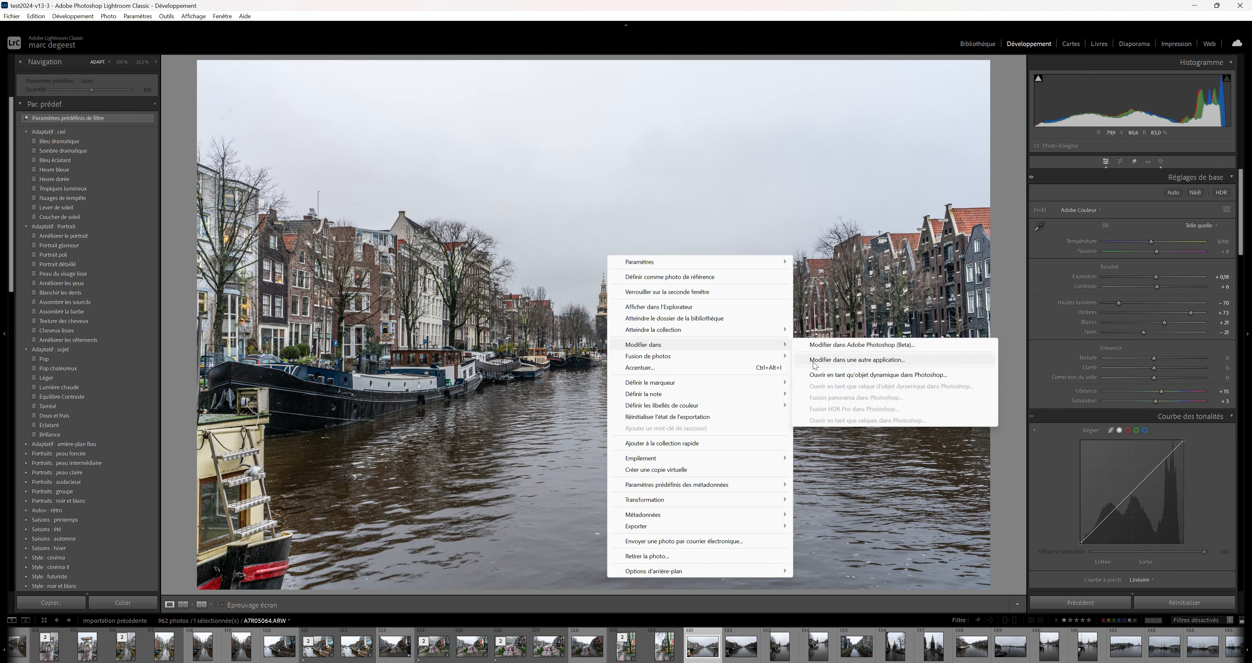
left_click(870, 345)
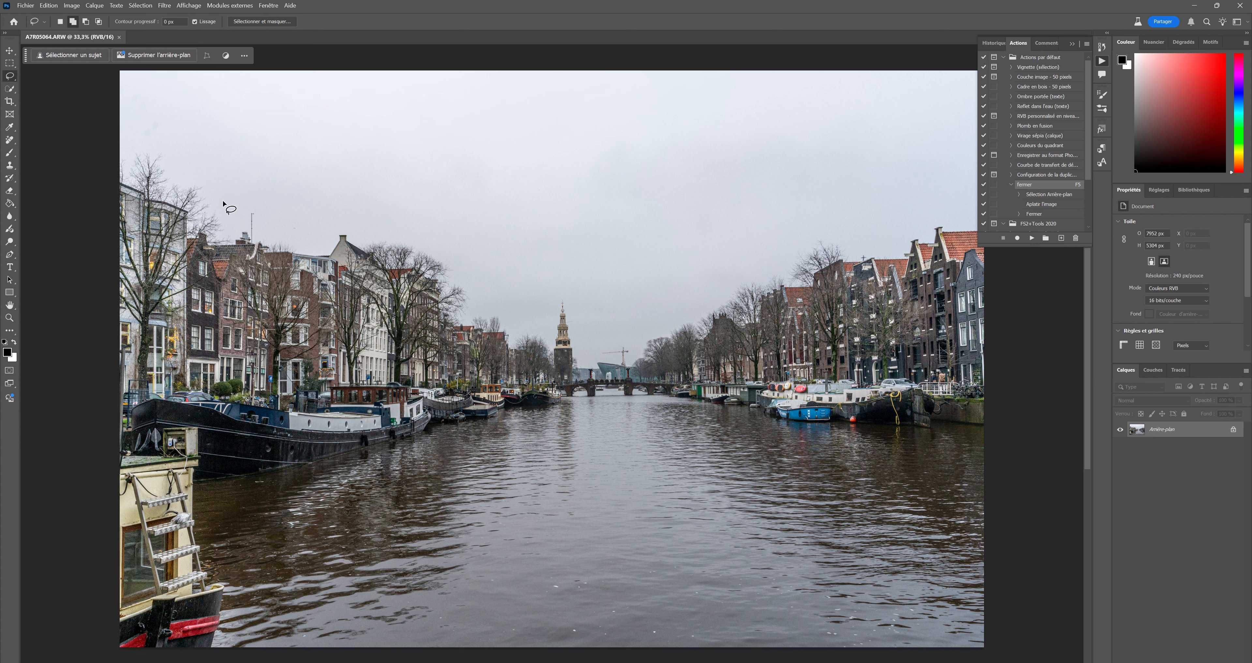
Start Sky Replacement and choose the black-and-white dramatic cloud sky from the presets
left_click(49, 7)
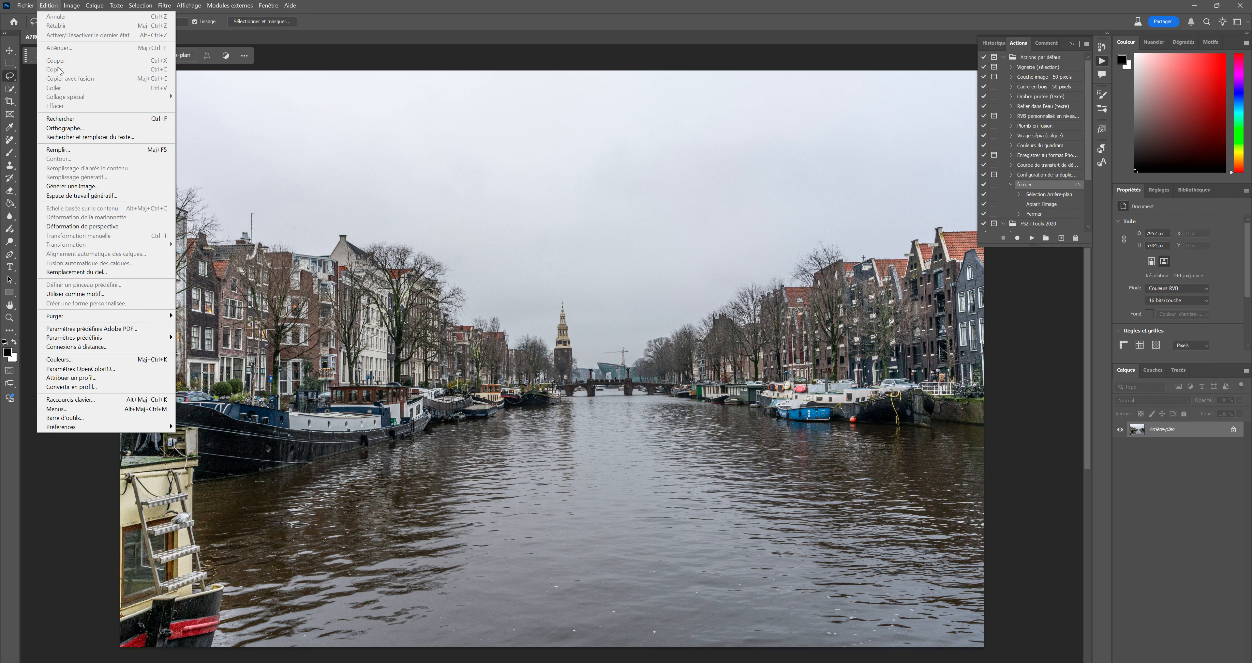
left_click(76, 273)
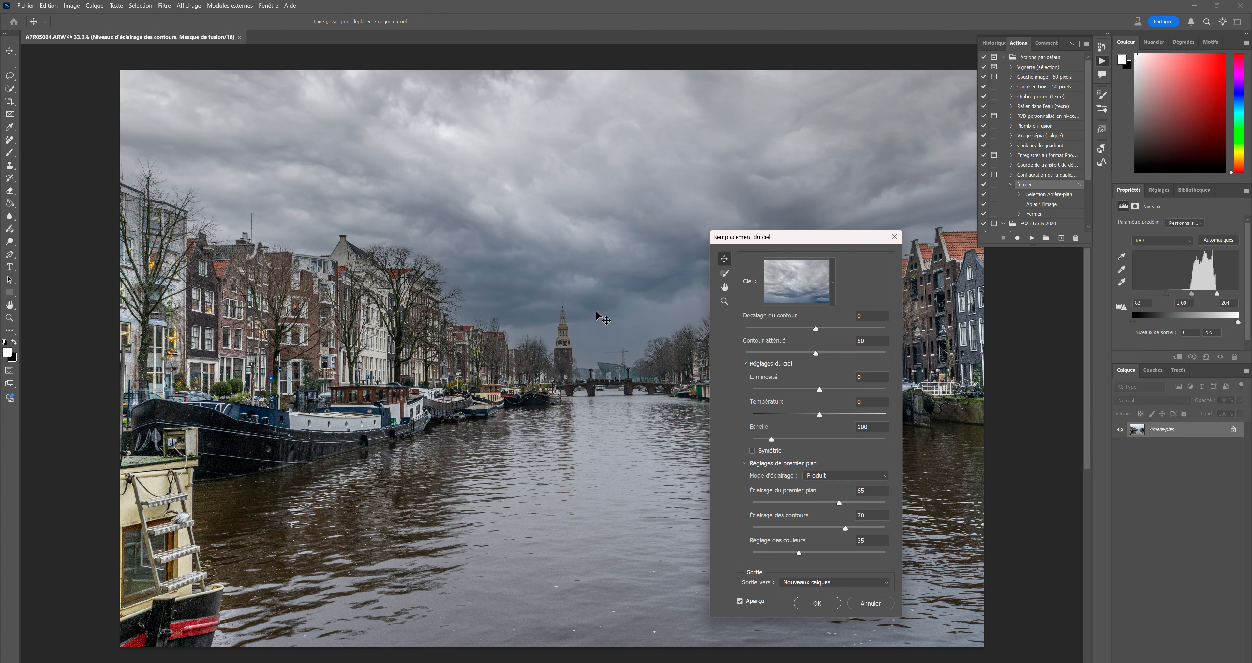
left_click(835, 283)
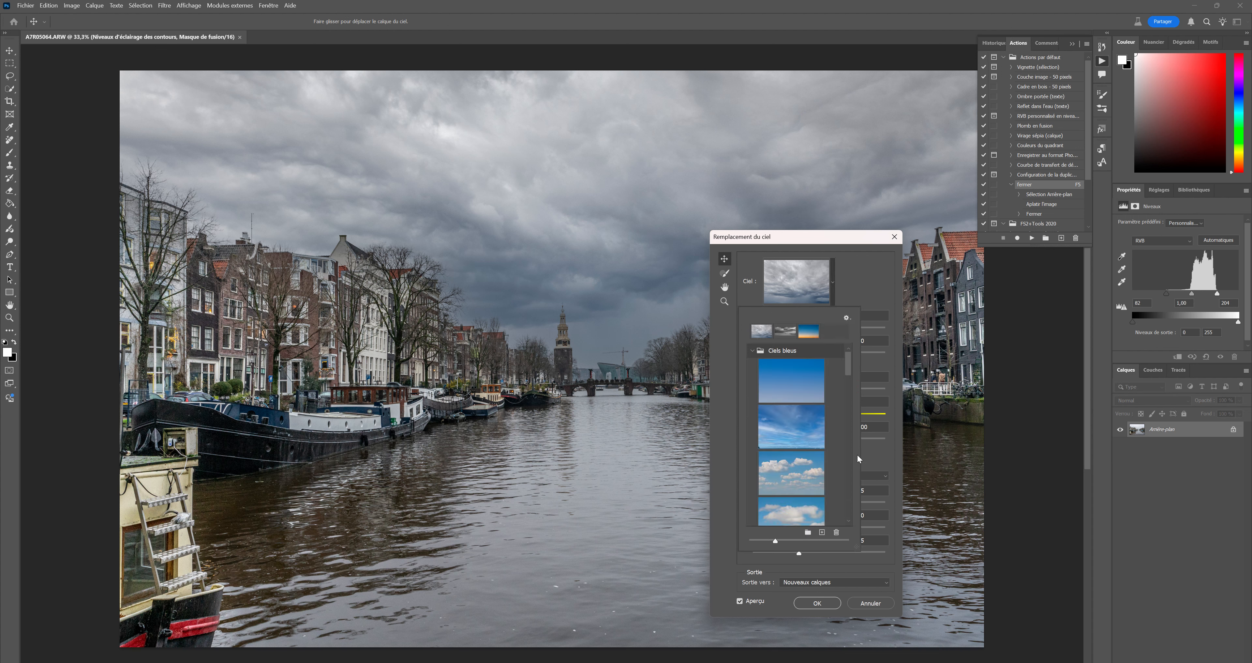
left_click_drag(850, 367, 851, 437)
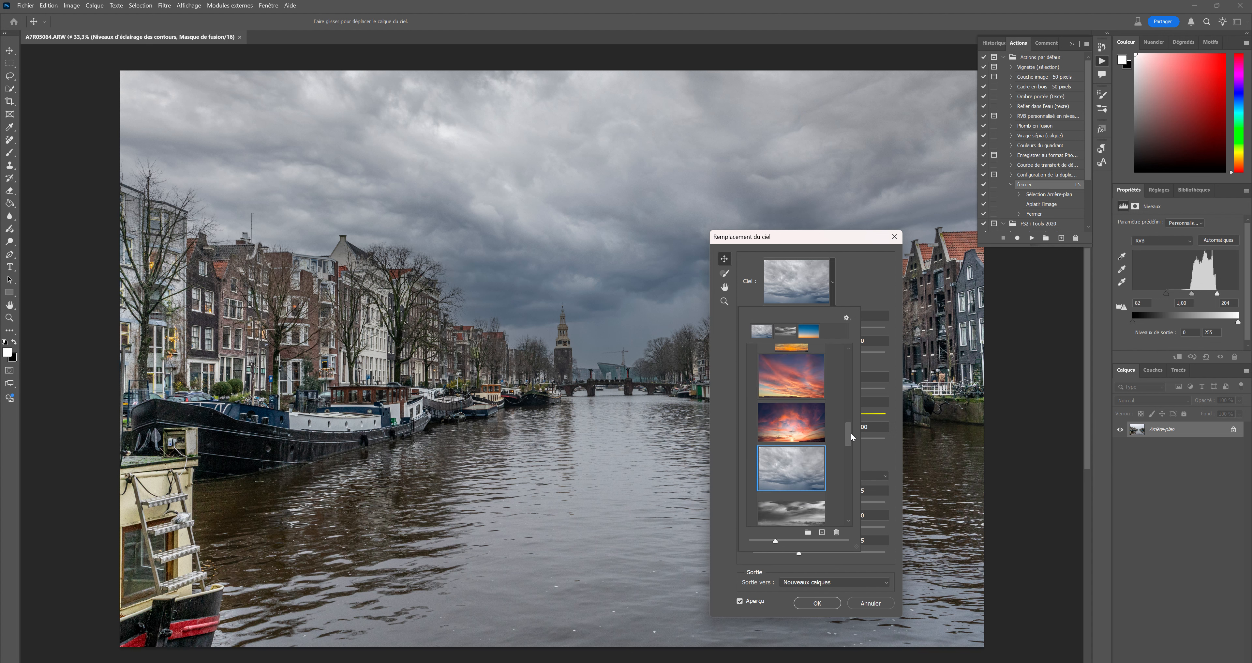
left_click_drag(852, 436, 851, 443)
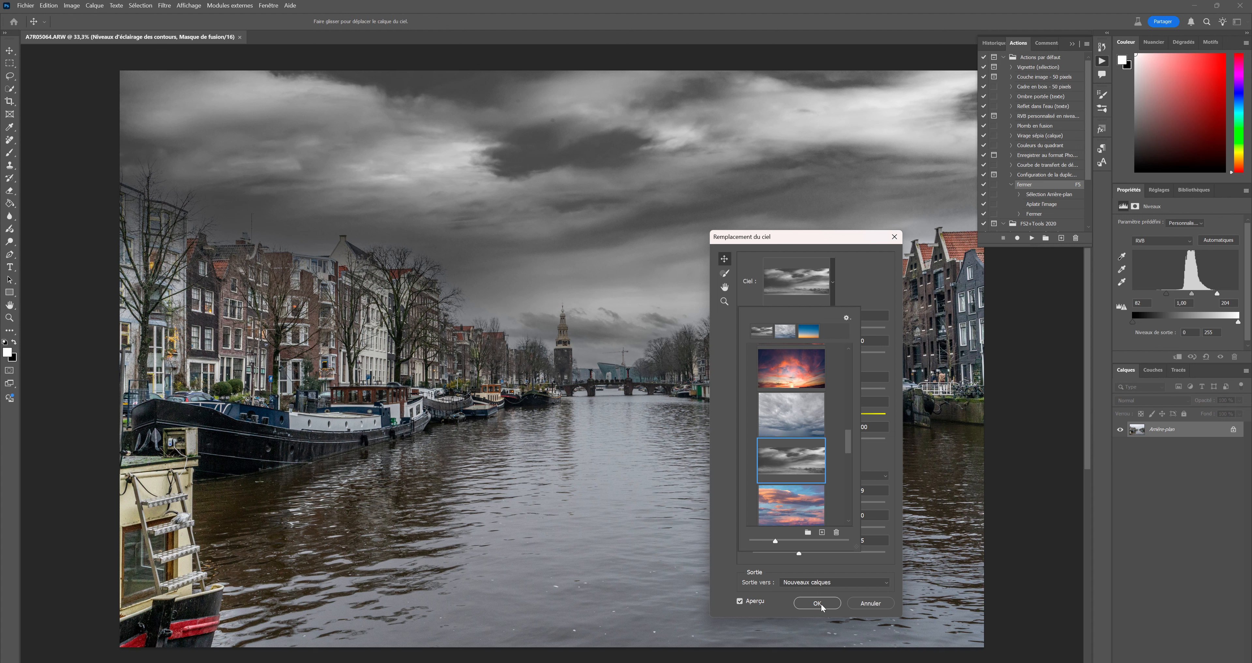
left_click(844, 564)
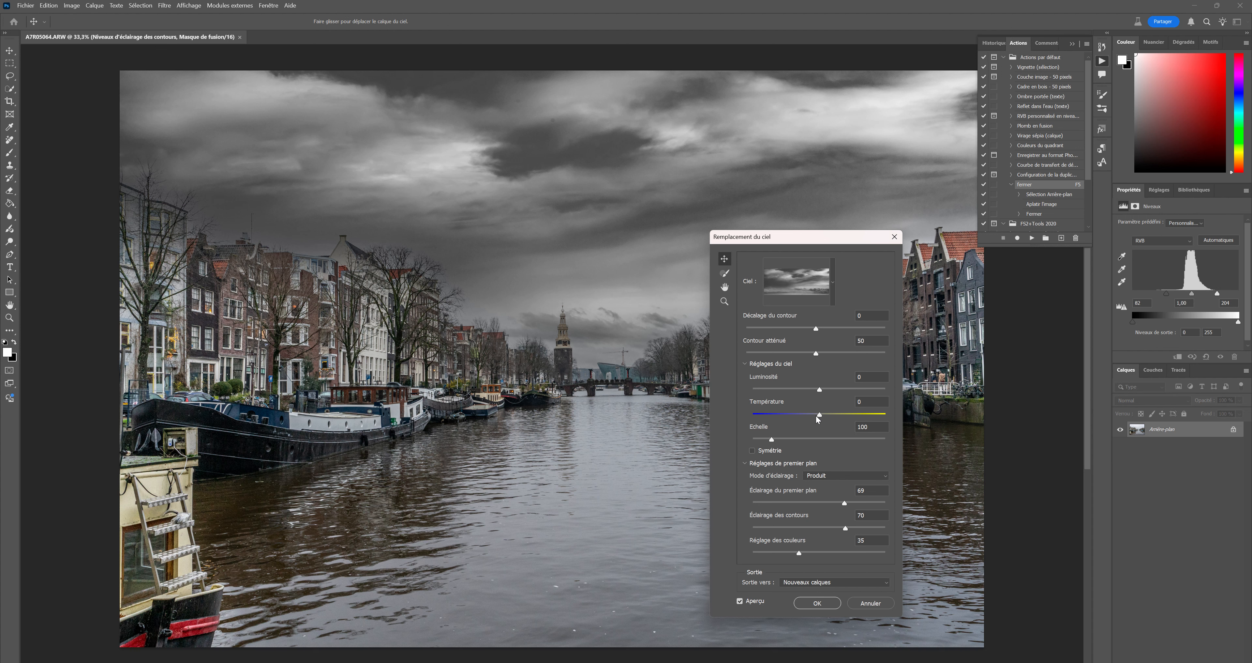
Set the new sky's temperature to 7 and brightness to 5, and apply the replacement to new layers
mouse_move(819, 414)
left_mouse_down()
mouse_move(847, 415)
mouse_move(824, 417)
left_mouse_up()
mouse_move(819, 389)
left_mouse_down()
mouse_move(777, 390)
mouse_move(837, 398)
left_mouse_up()
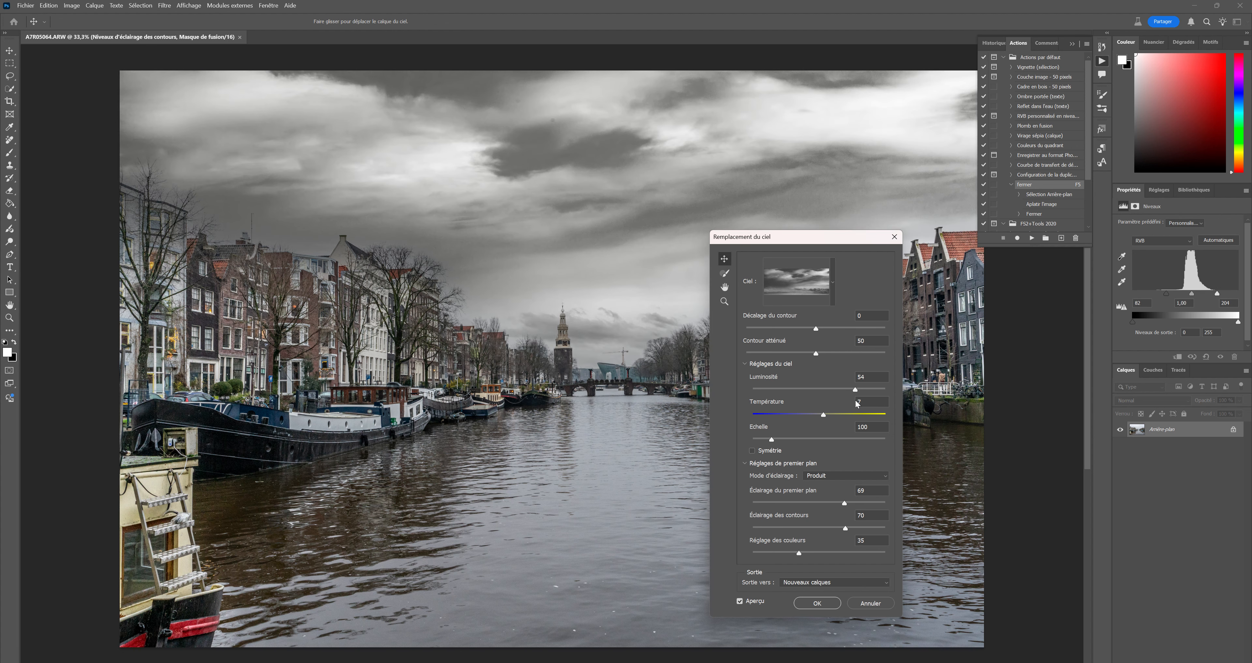
left_click_drag(858, 389, 823, 403)
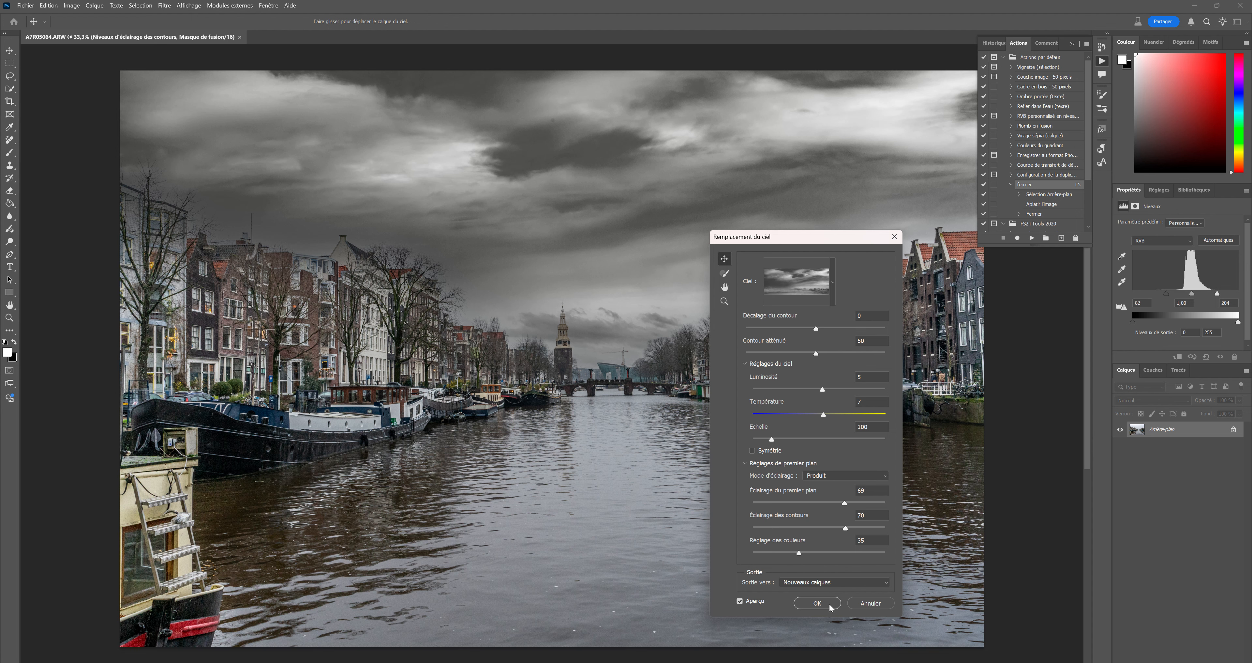
left_click(818, 603)
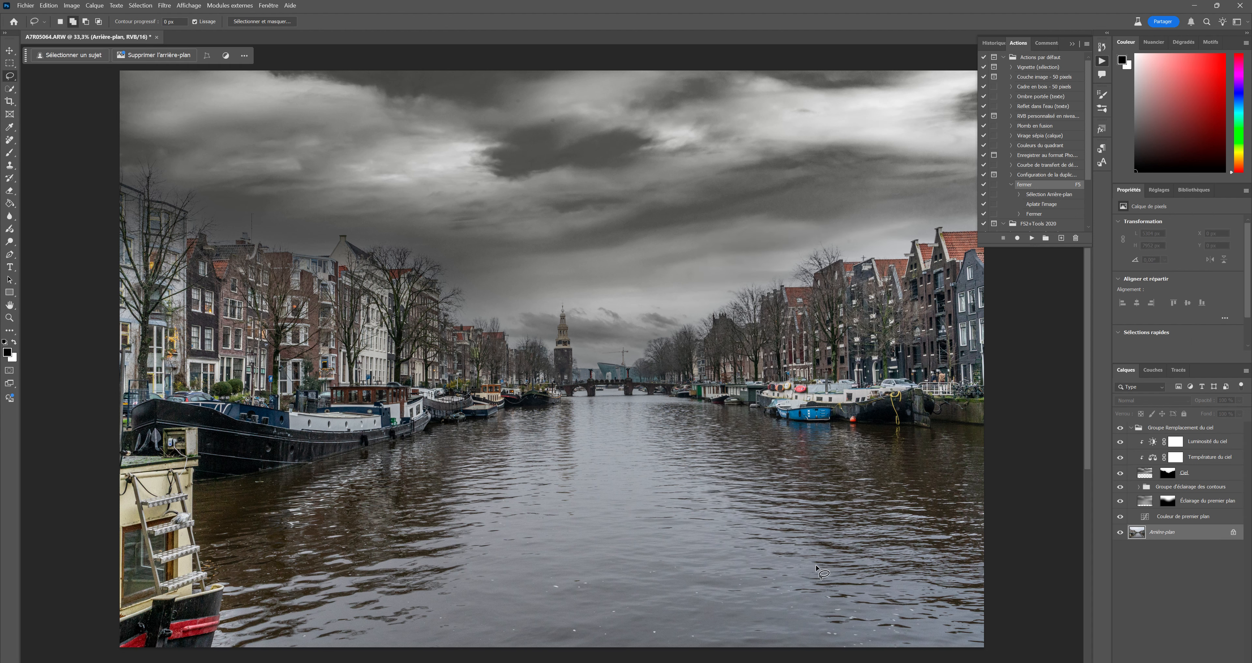
Lower the opacity of the sky replacement group to 47%
left_click(1208, 431)
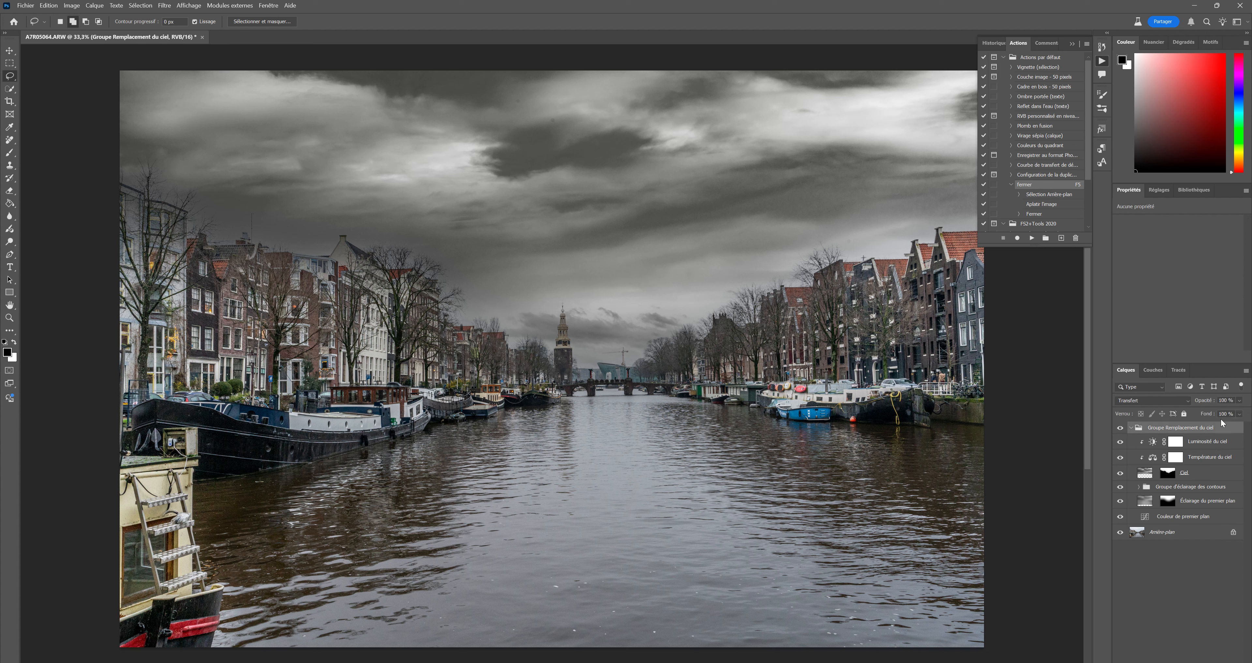
left_click(1240, 400)
left_click_drag(1246, 415, 1222, 417)
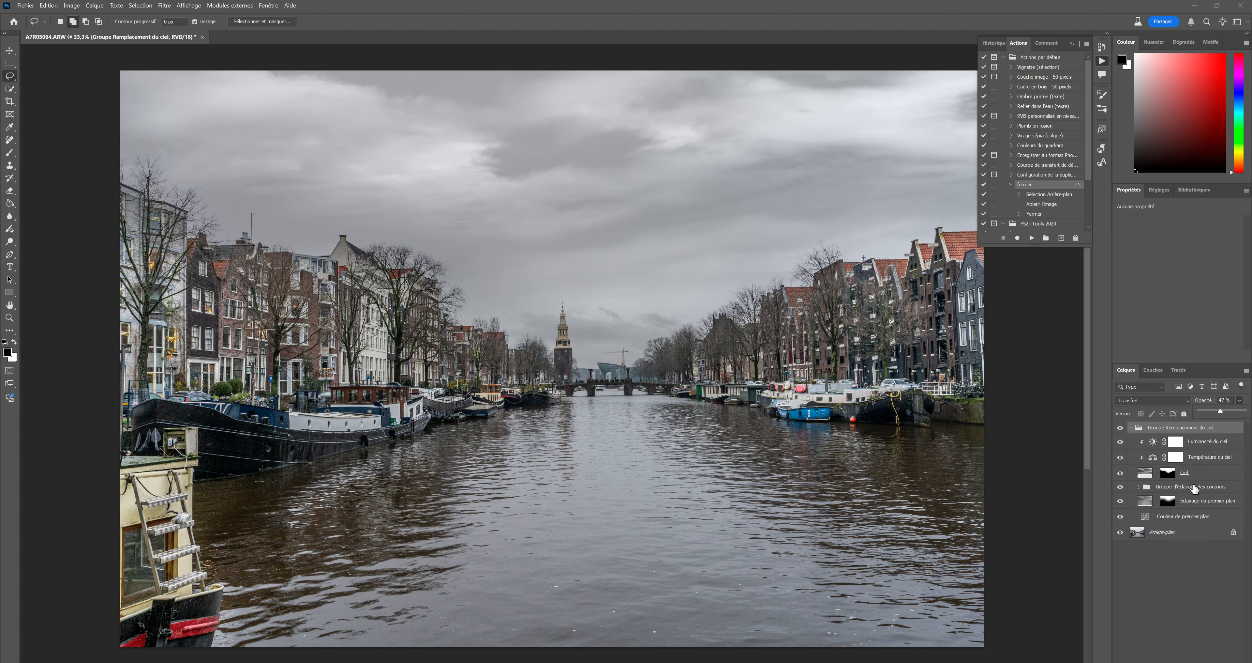
Toggle the sky replacement group's visibility to compare the photo with and without the new sky
left_click(1121, 429)
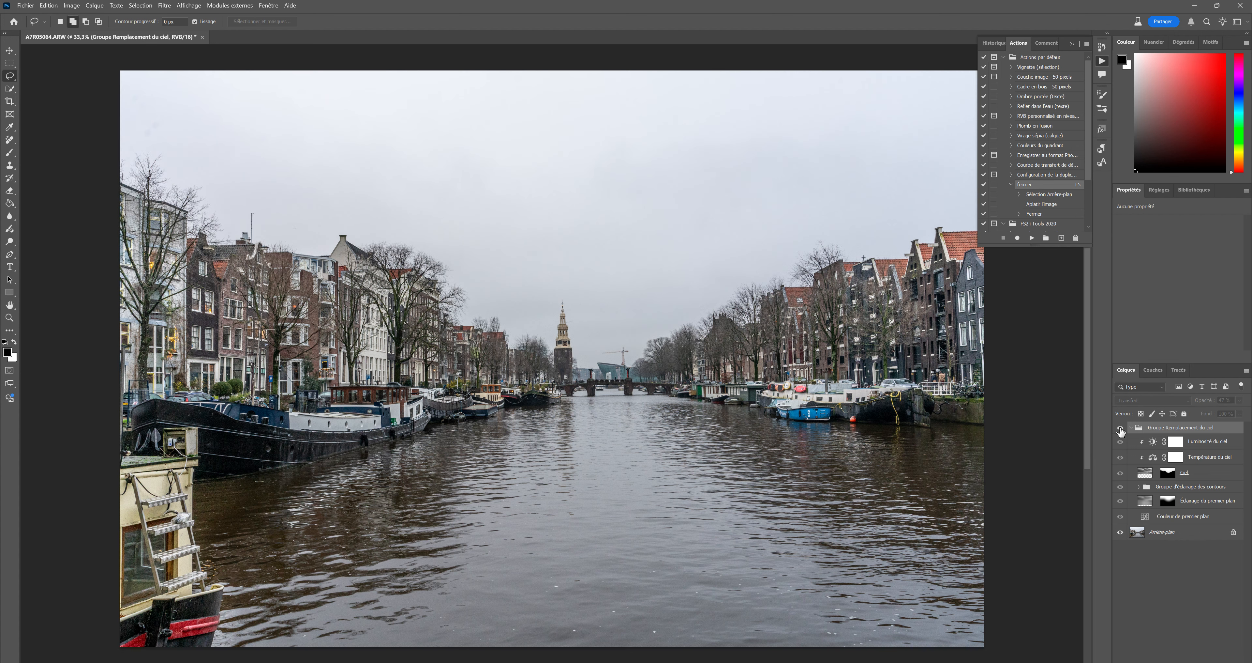
left_click(1120, 428)
left_click(1121, 429)
left_click(1120, 428)
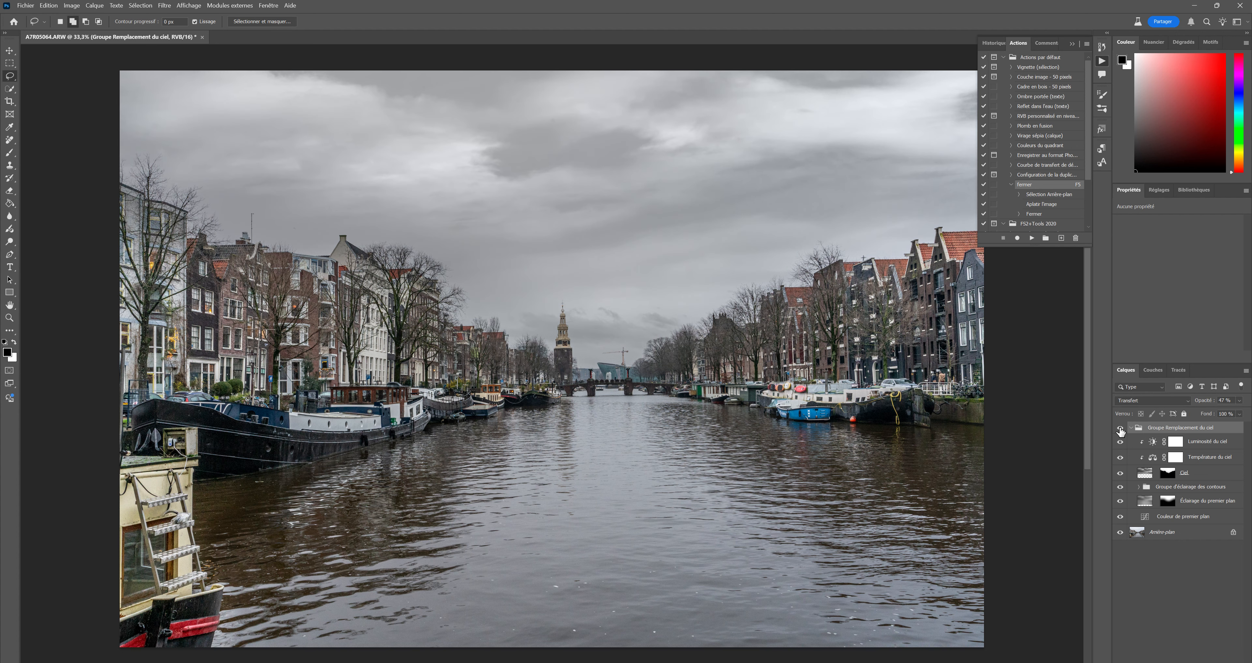
Hide and show the sky replacement group twice more to recheck how the new sky blends with the canal scene
left_click(1120, 429)
left_click(1120, 429)
left_click(1121, 429)
left_click(1121, 429)
Merge all visible layers into a new layer at the top of the stack and load the green channel's luminosity as a selection
key("F5")
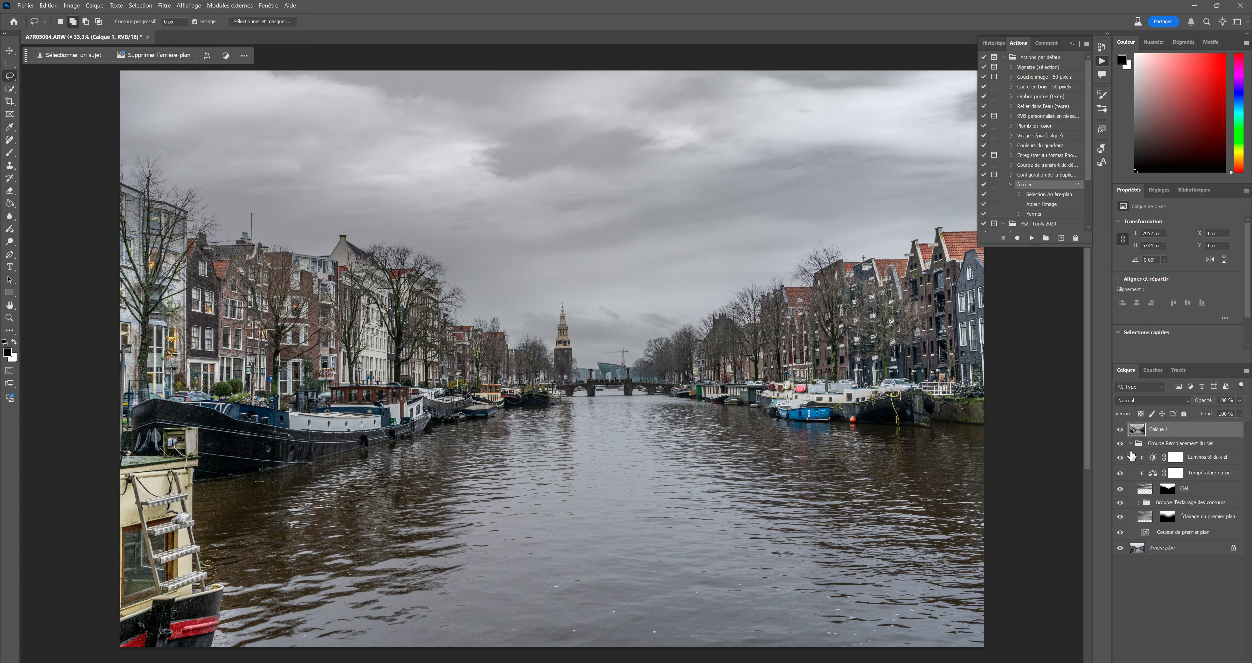
left_click(1153, 370)
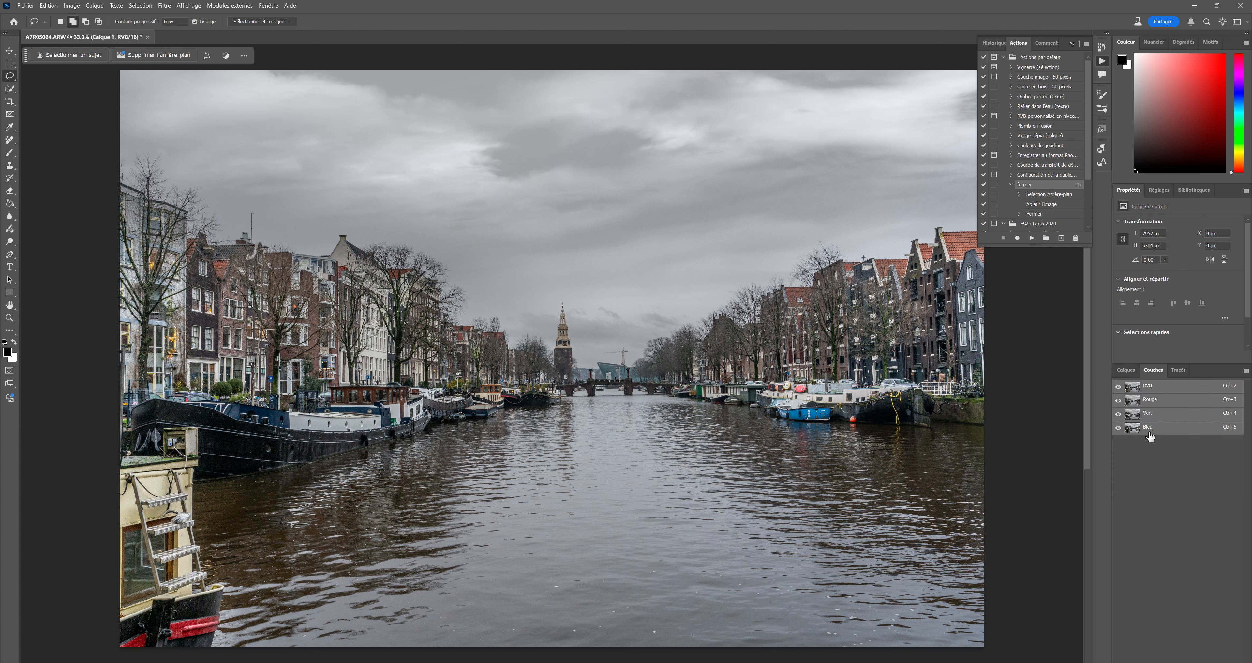
left_click(1133, 417)
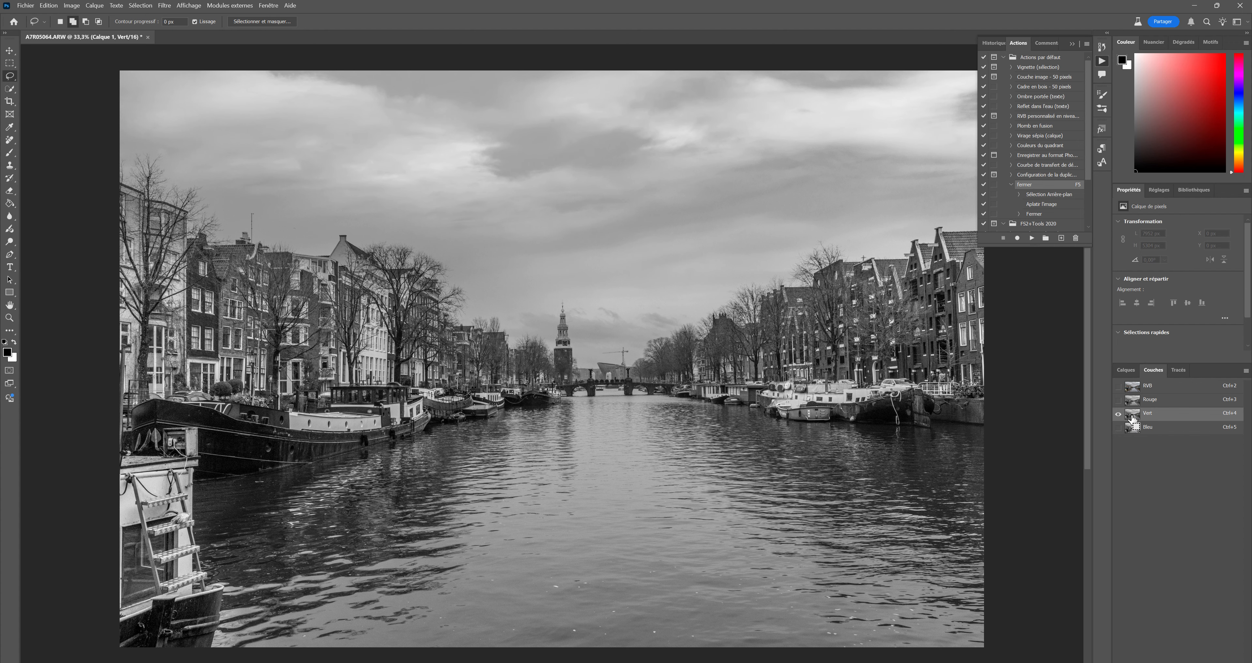
left_click(1133, 417, "ctrl")
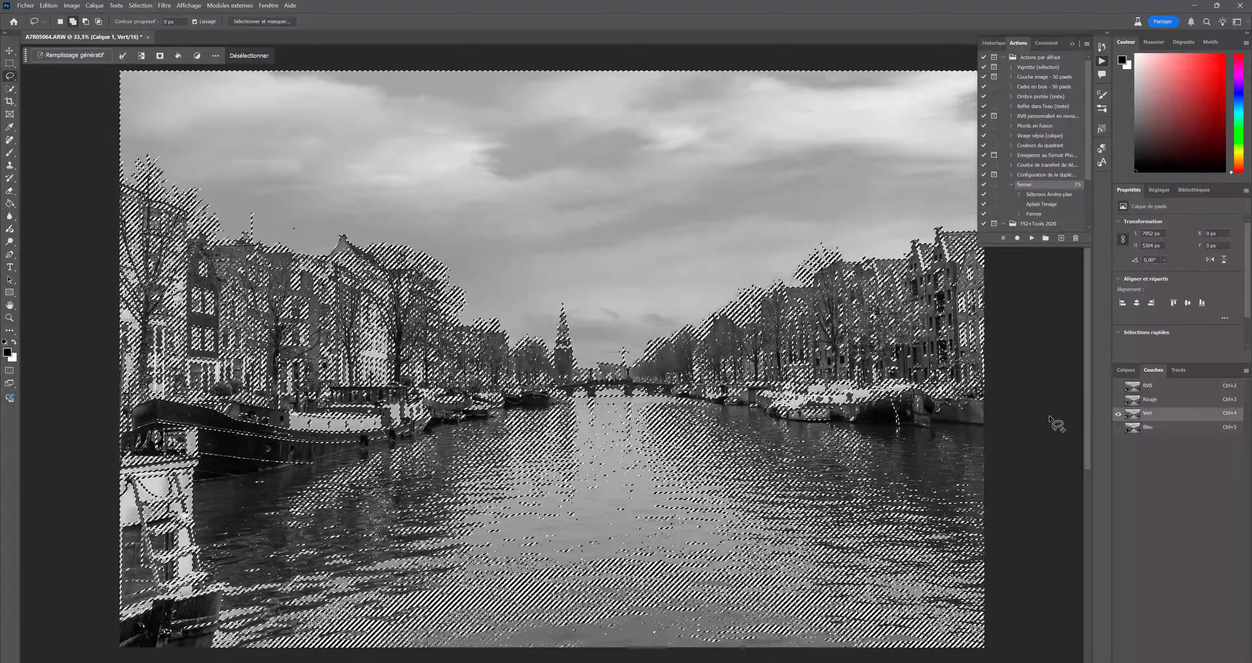
Add a Hue/Saturation adjustment layer above the merged layer, masked by the green channel selection, and set its saturation to +27
left_click(1128, 372)
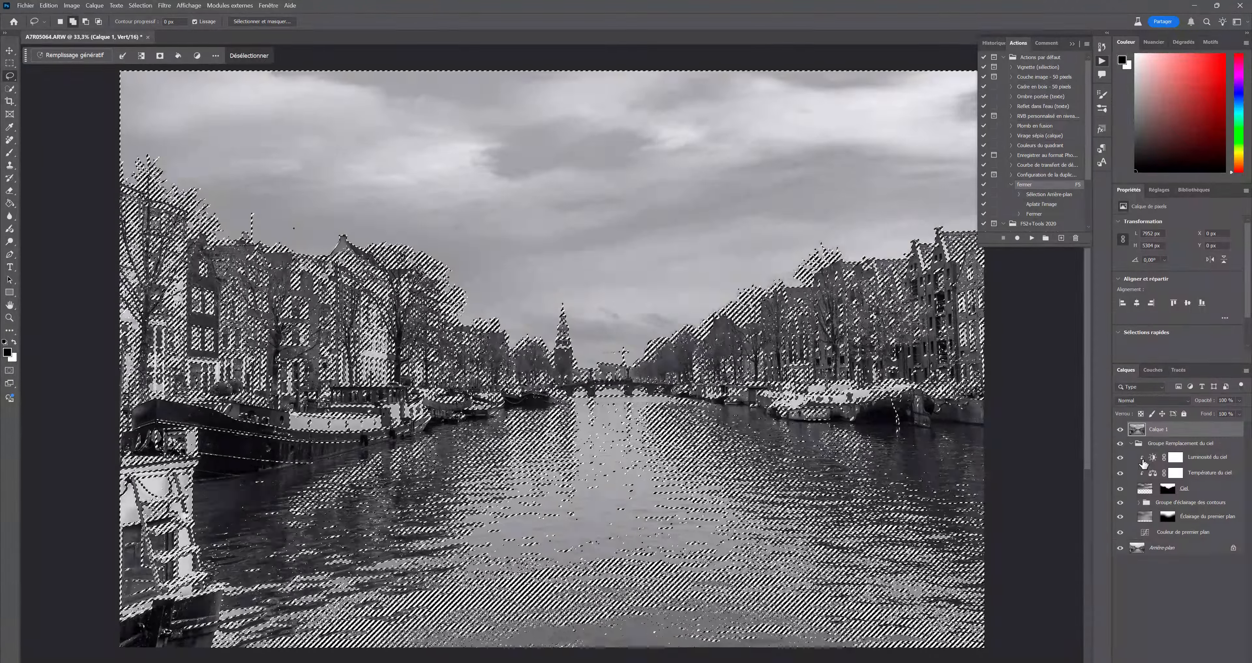
left_click(1184, 661)
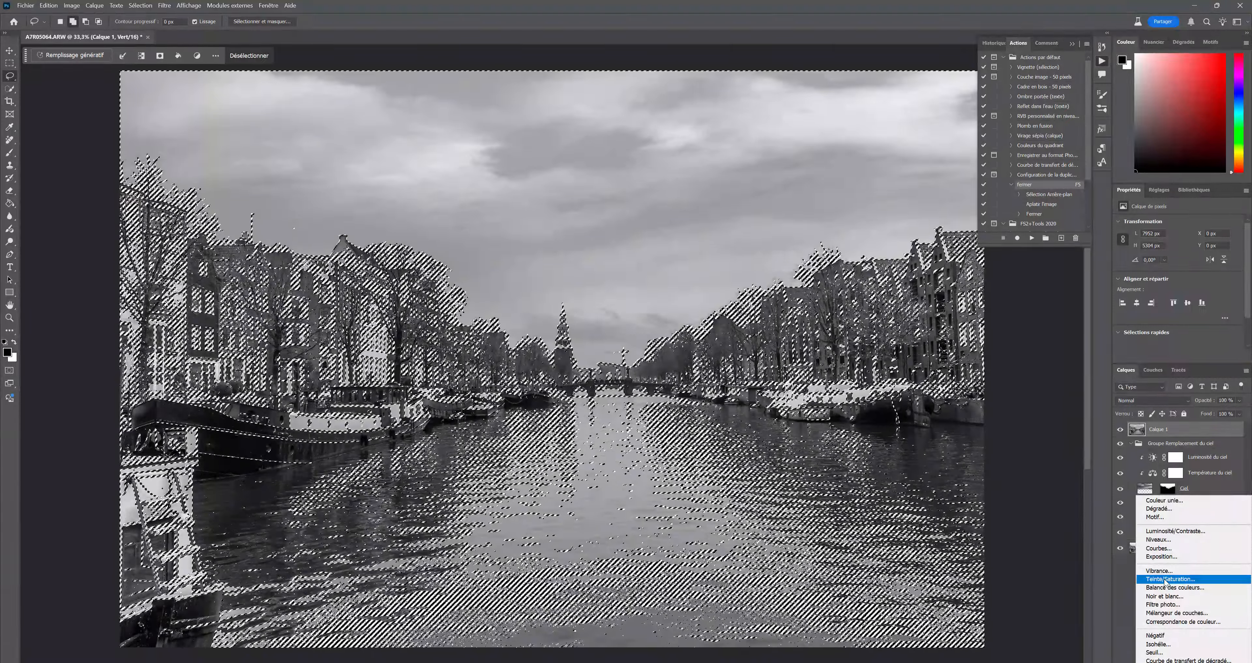
left_click(1169, 579)
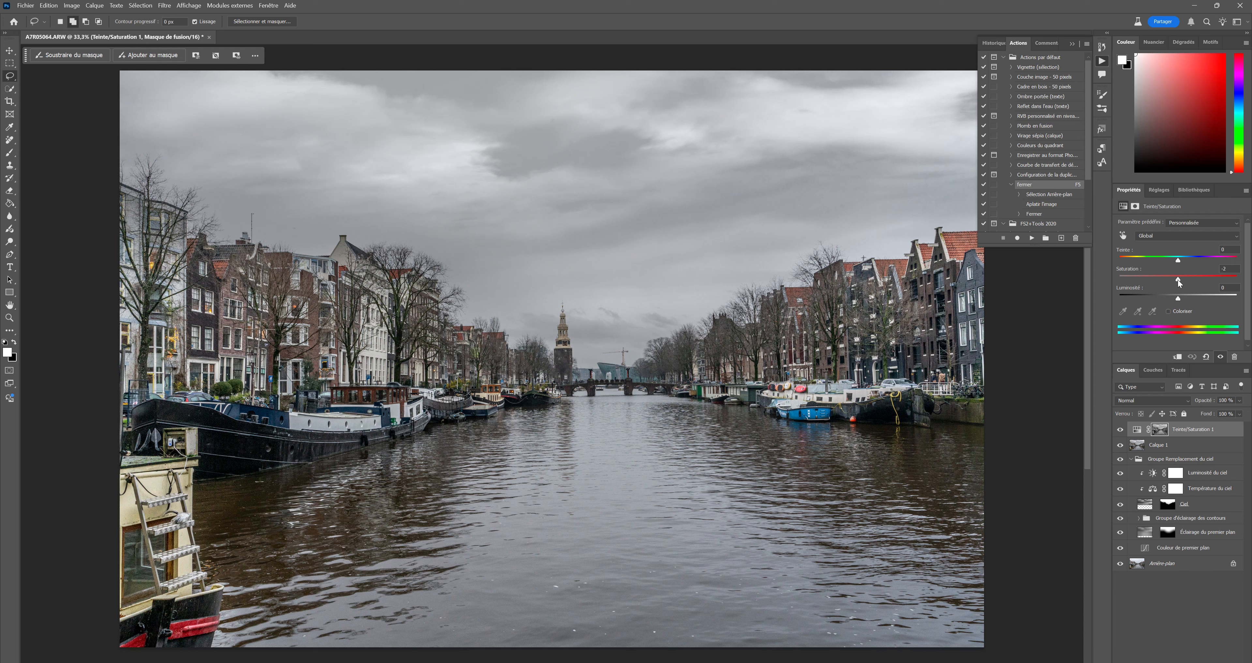
left_click_drag(1179, 279, 1195, 279)
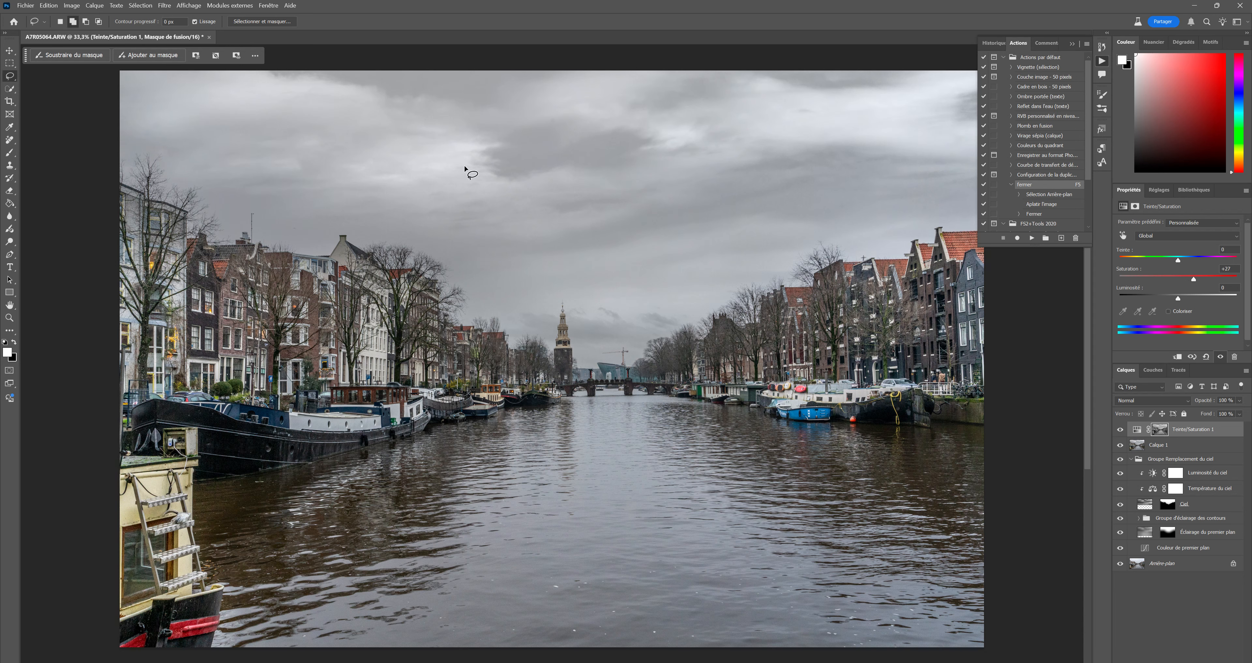